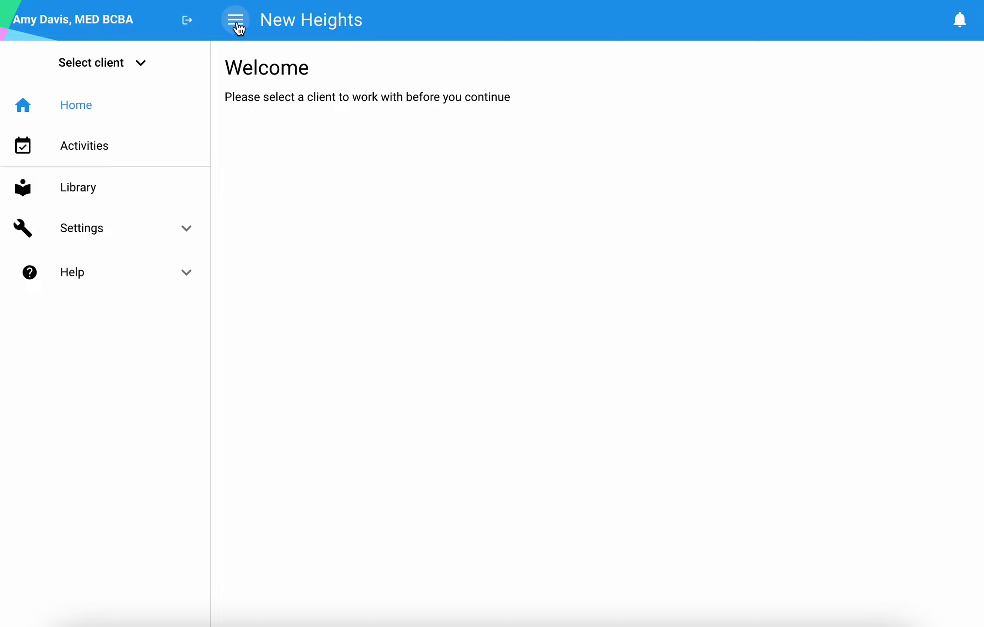
Collapse the navigation sidebar and expand it again.
click(235, 21)
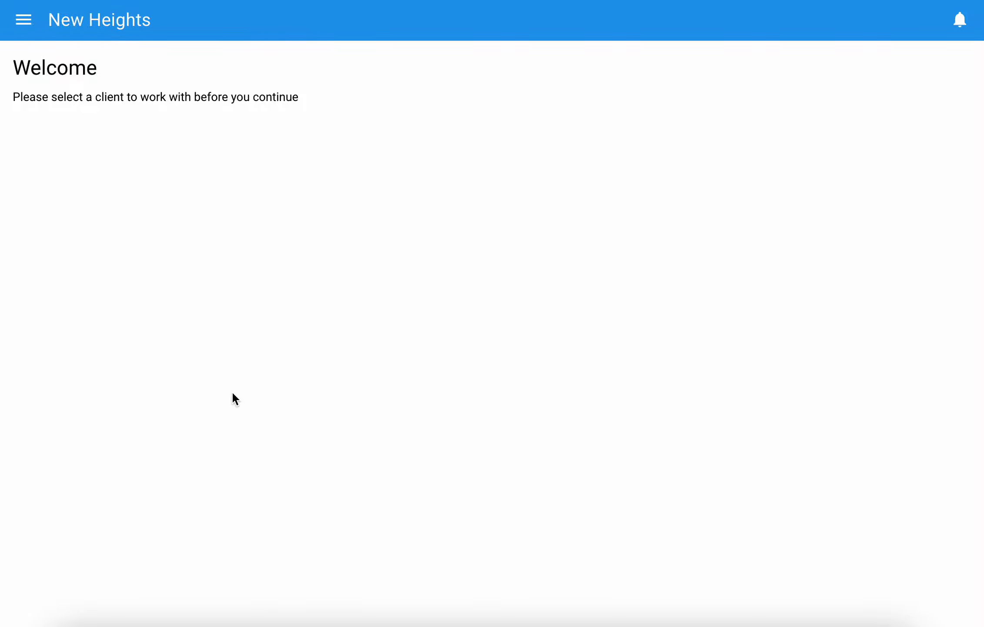
click(24, 21)
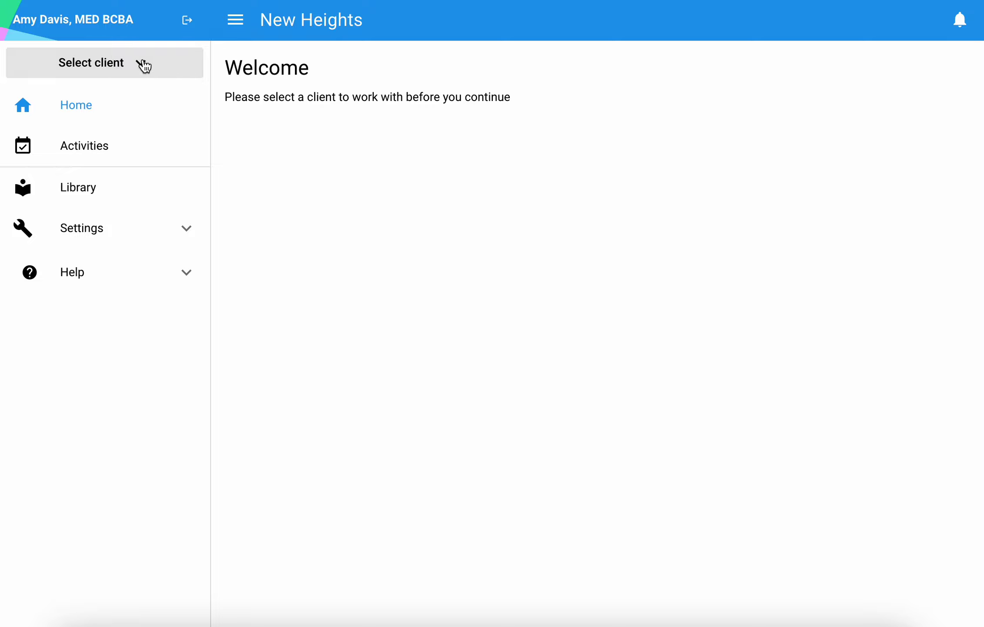
Open the client list and mark client RH as a favourite.
click(144, 65)
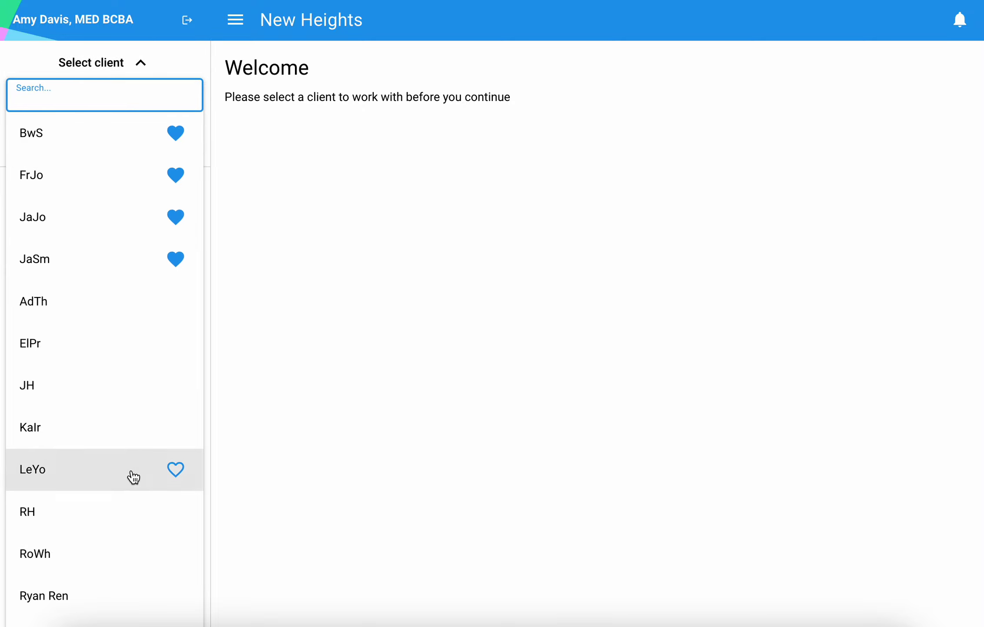
scroll(132, 470, down, 1)
scroll(131, 470, up, 1)
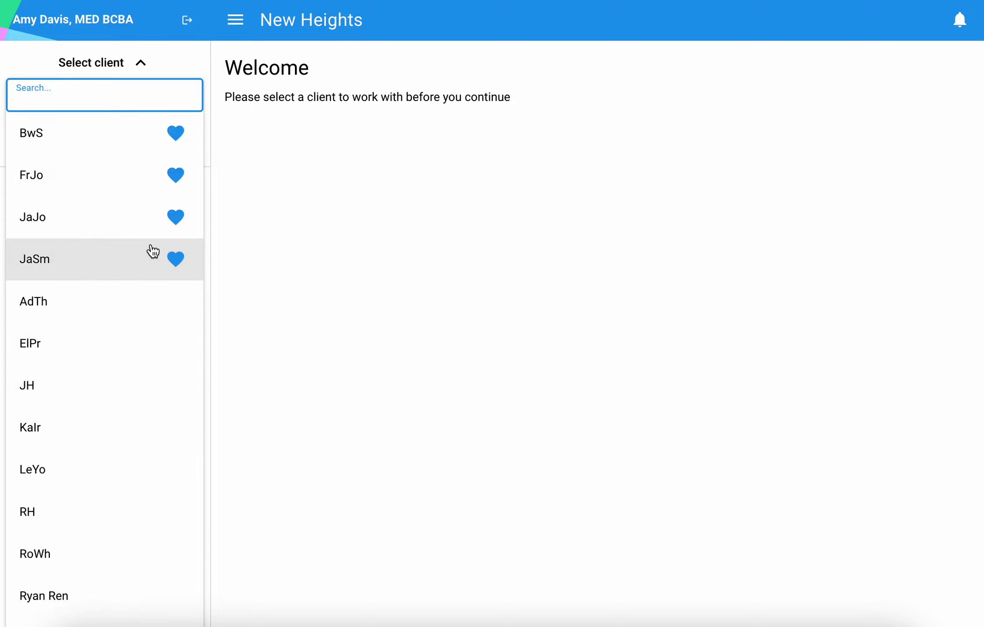
click(175, 509)
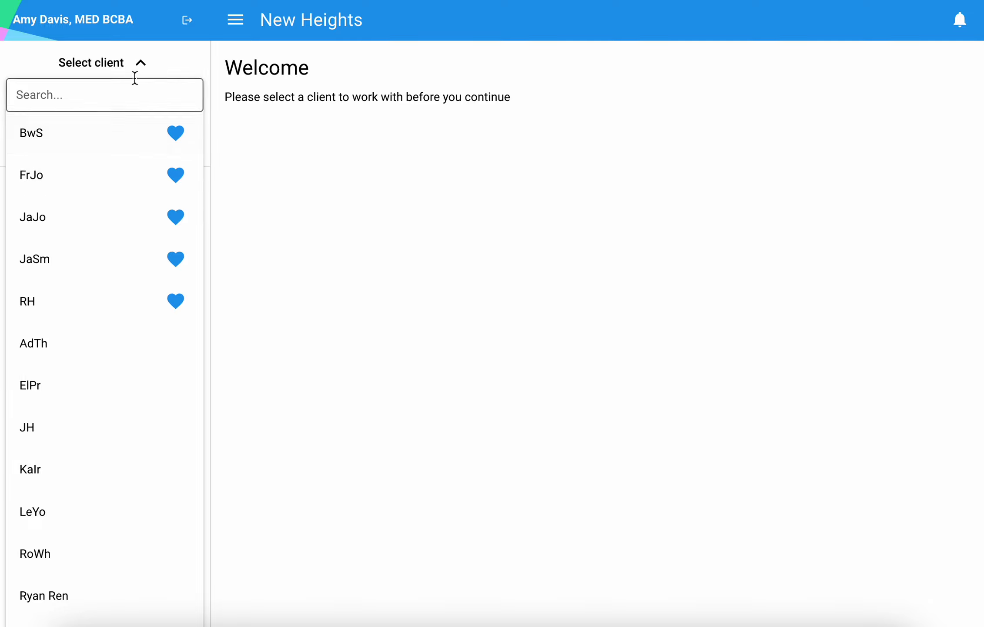
Search the client list by the client's first name and select client BwS to work with.
click(138, 94)
text(benne)
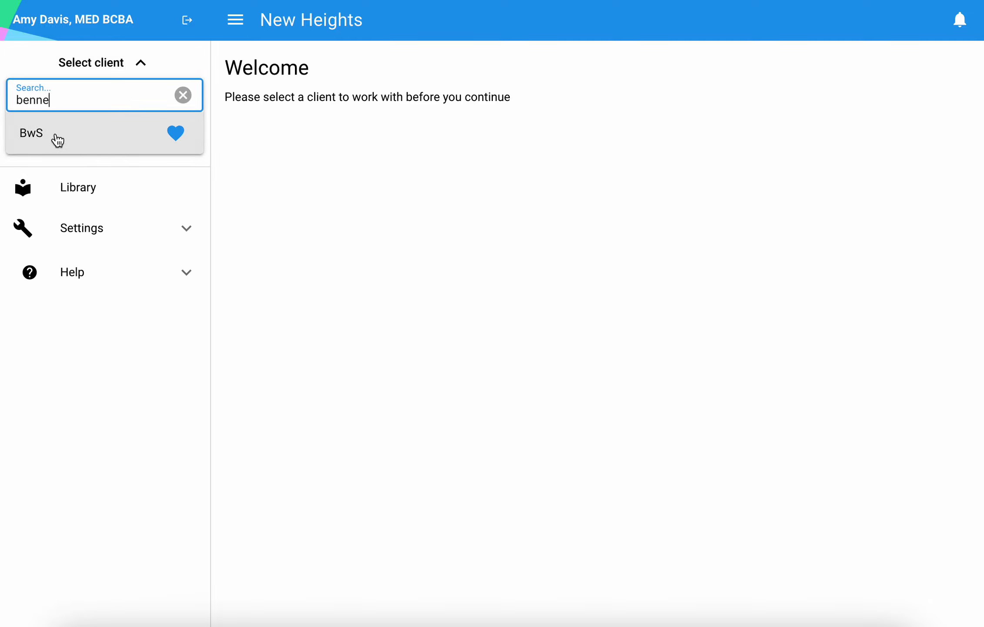
click(58, 139)
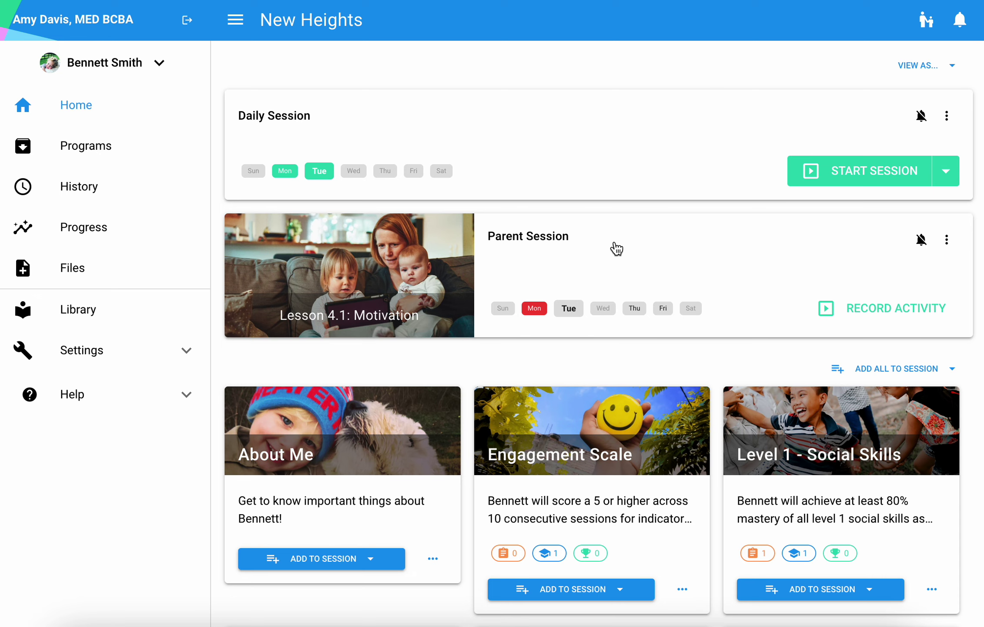
Examine the client's home page, from the session cards through the program cards in each domain down to Parent Training.
scroll(611, 341, down, 5)
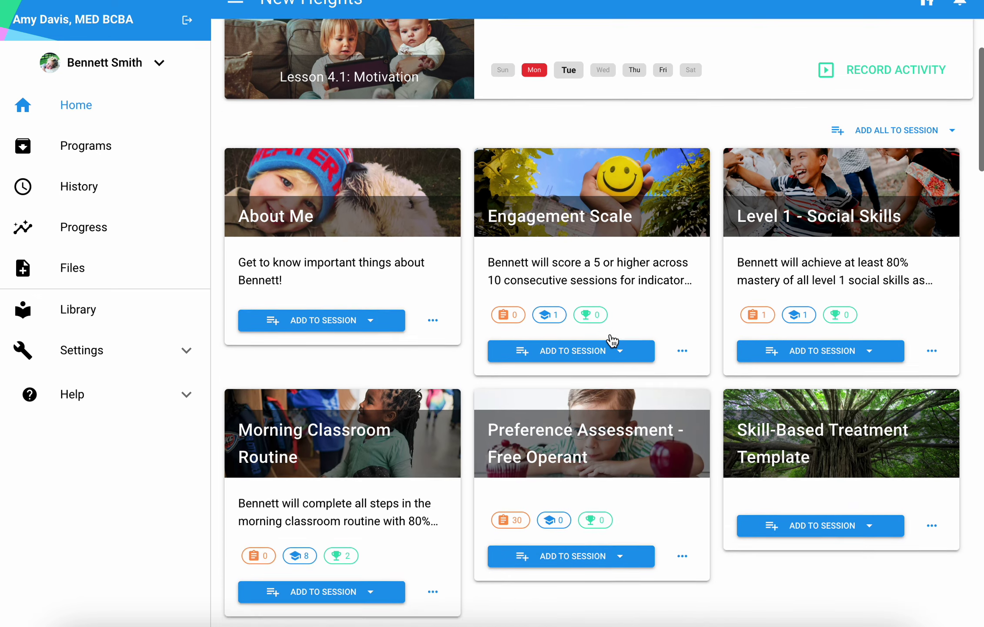
scroll(613, 340, down, 2)
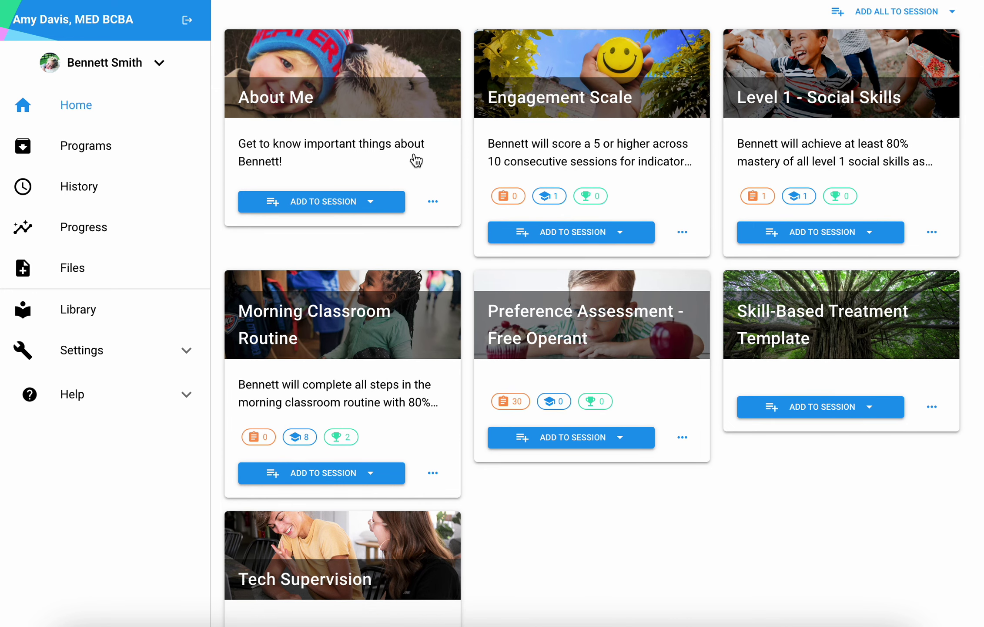
scroll(458, 542, down, 3)
scroll(458, 542, up, 3)
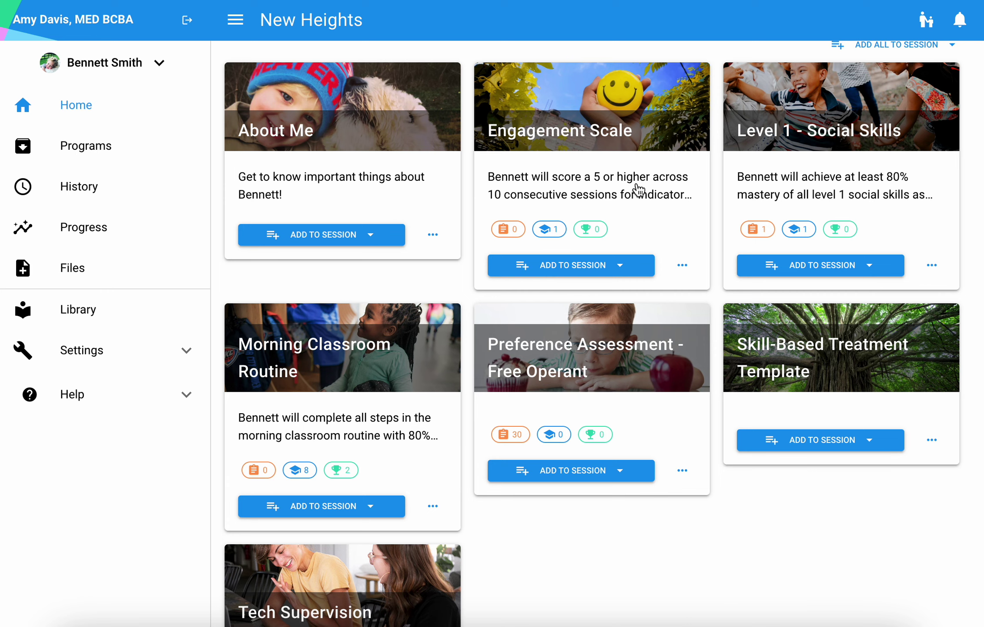
scroll(593, 541, down, 6)
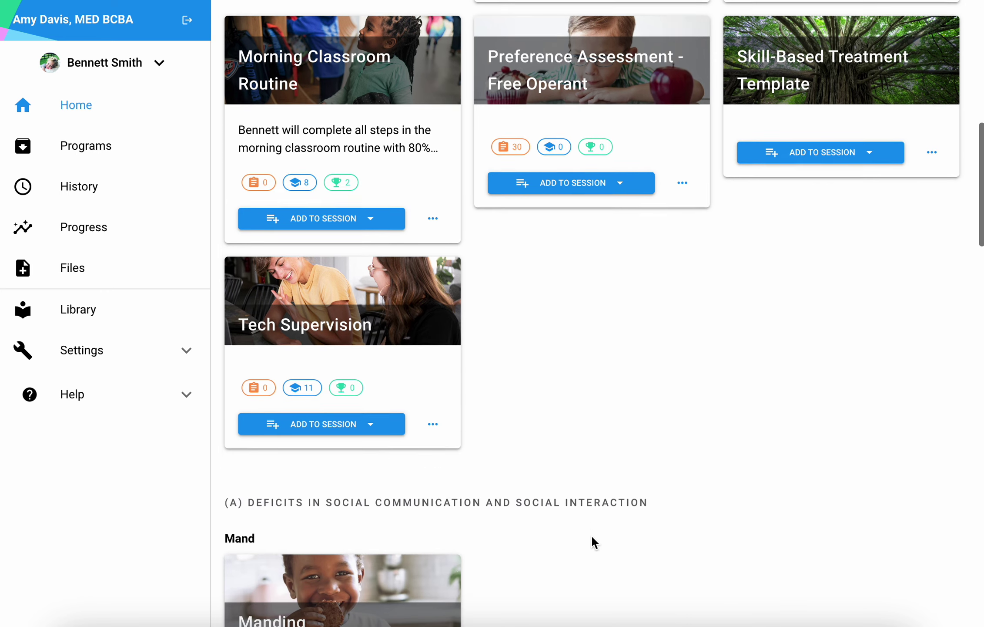
scroll(593, 542, down, 10)
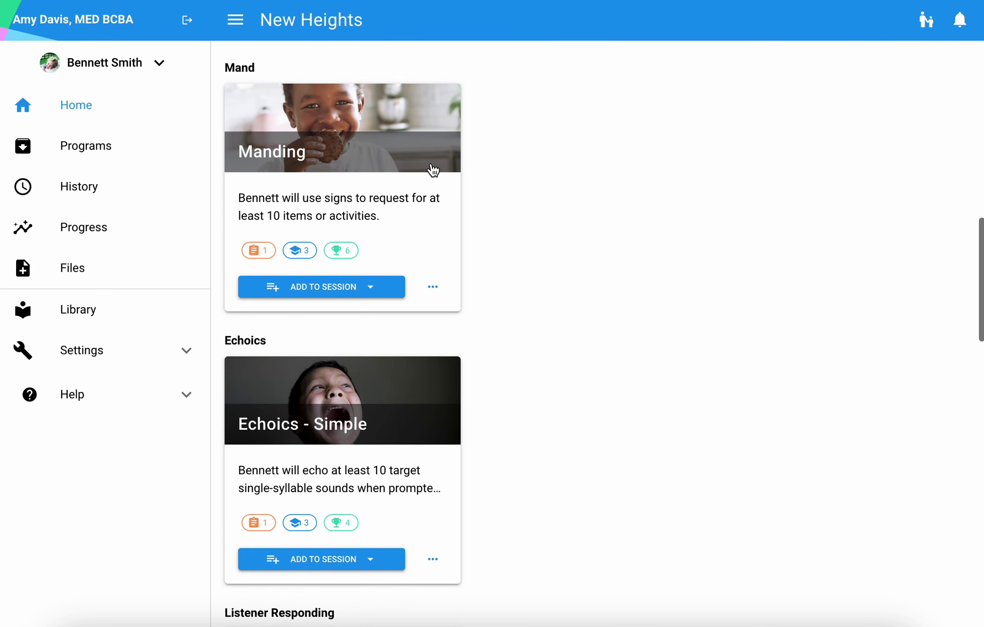
scroll(478, 172, up, 1)
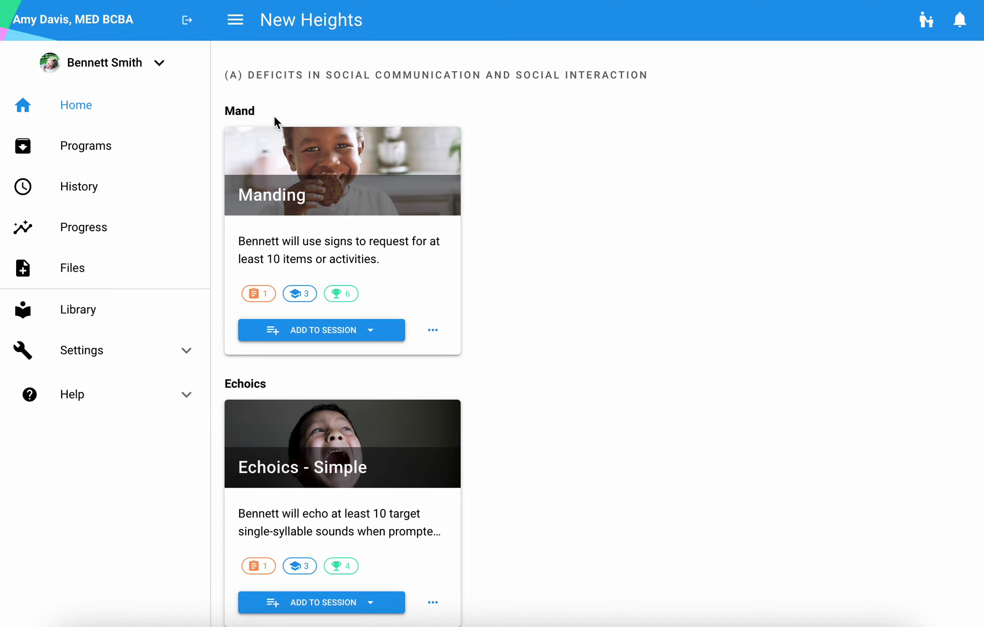
scroll(541, 247, down, 9)
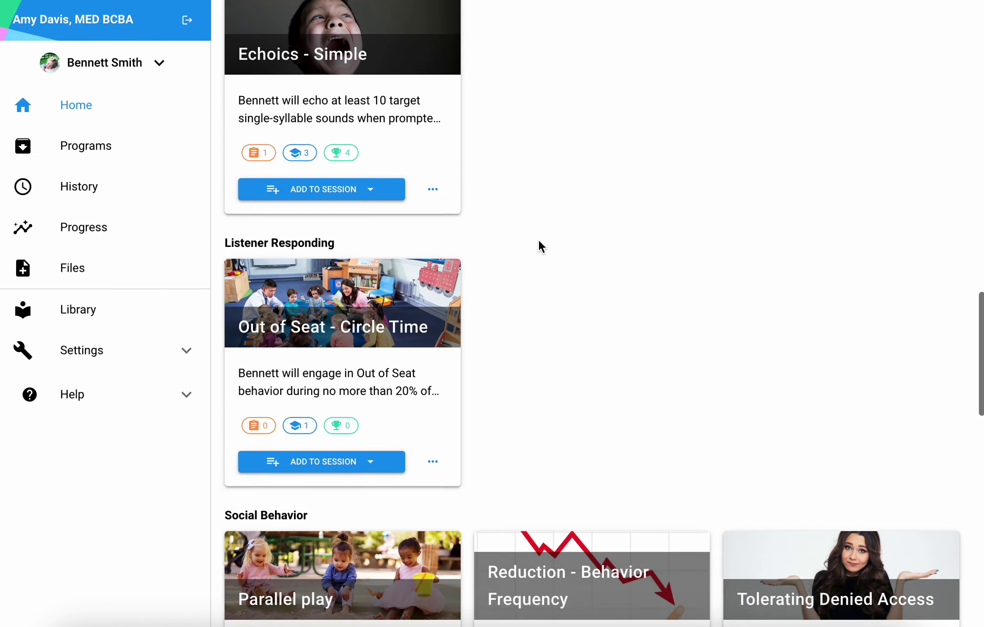
scroll(541, 246, down, 20)
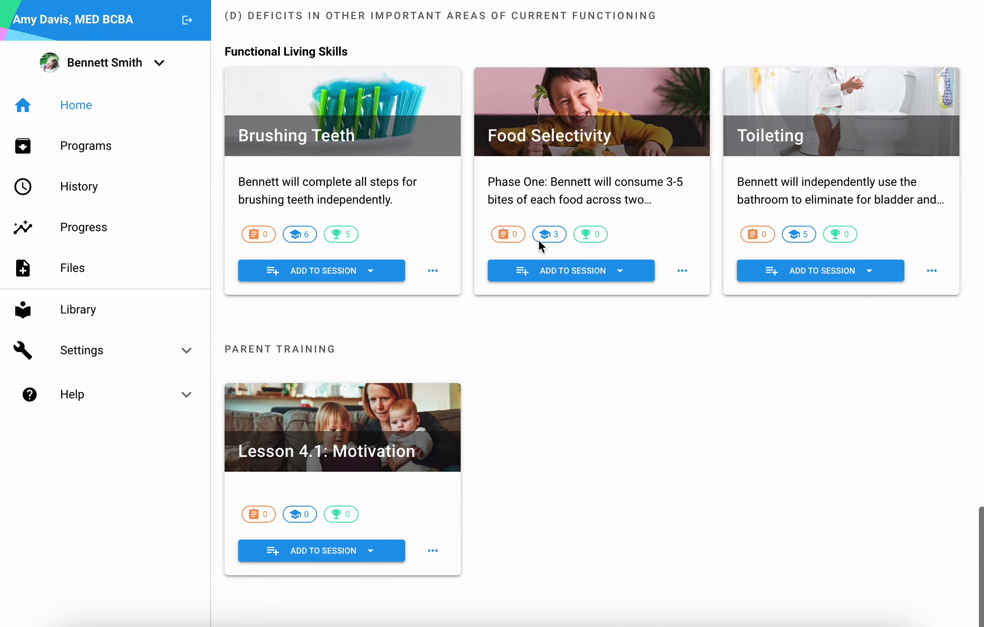
scroll(540, 246, up, 20)
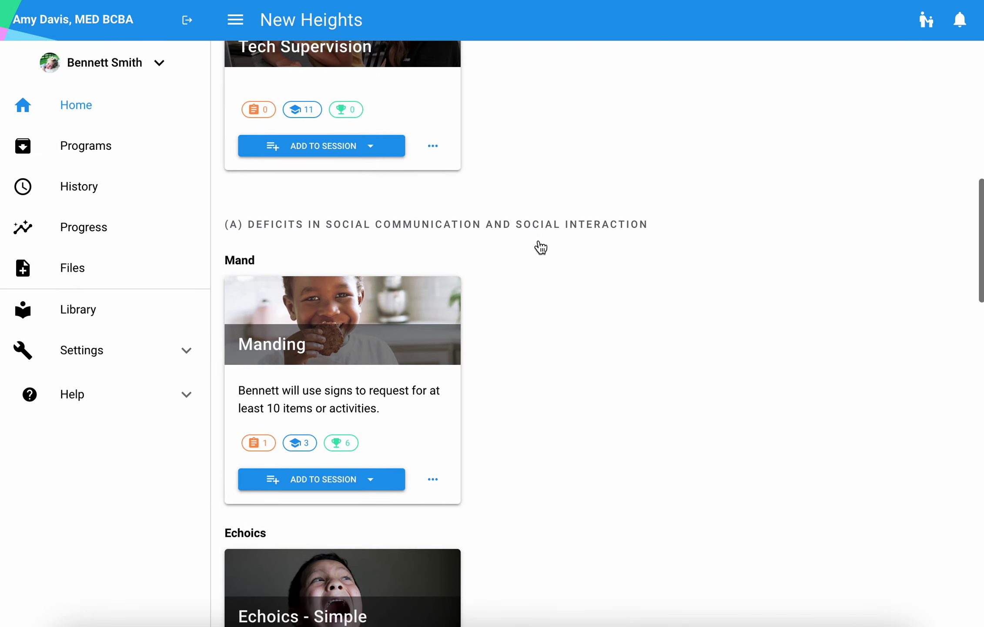
scroll(541, 247, up, 20)
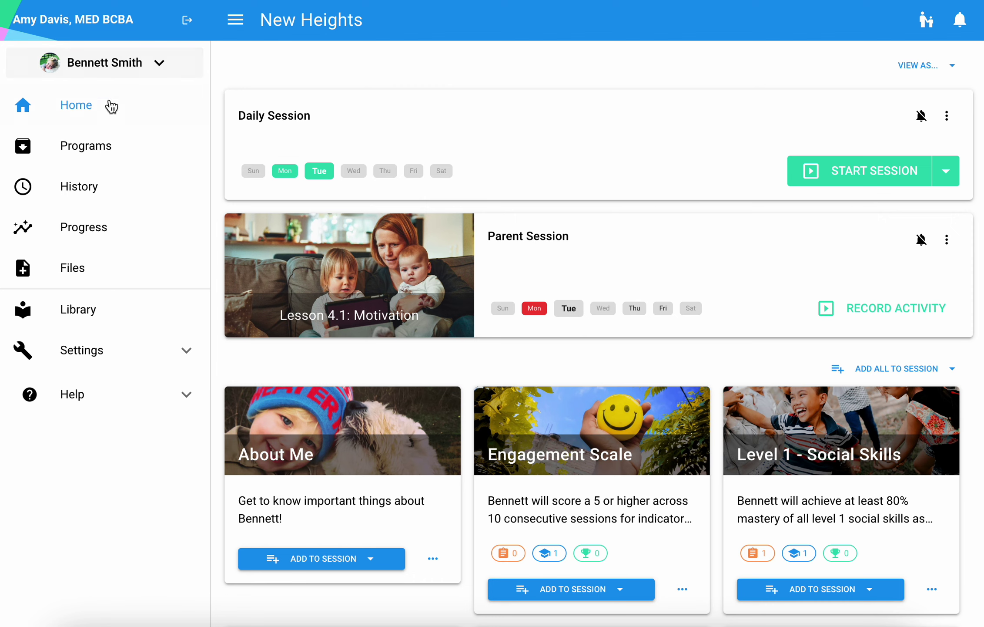
Review the client's Programs list and the program types offered for adding a new program.
click(81, 152)
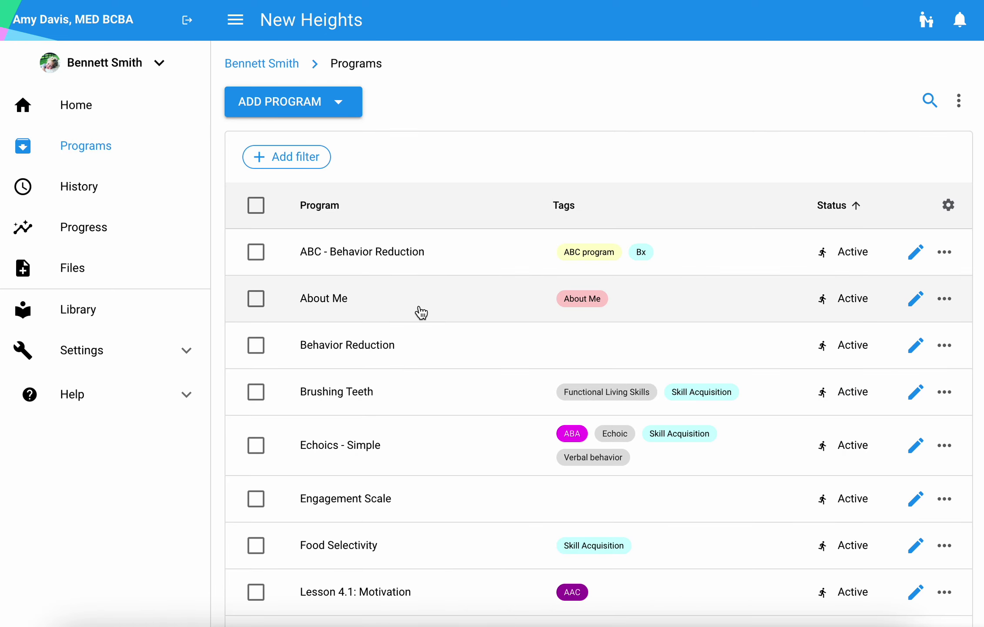
scroll(422, 312, down, 2)
scroll(421, 312, up, 3)
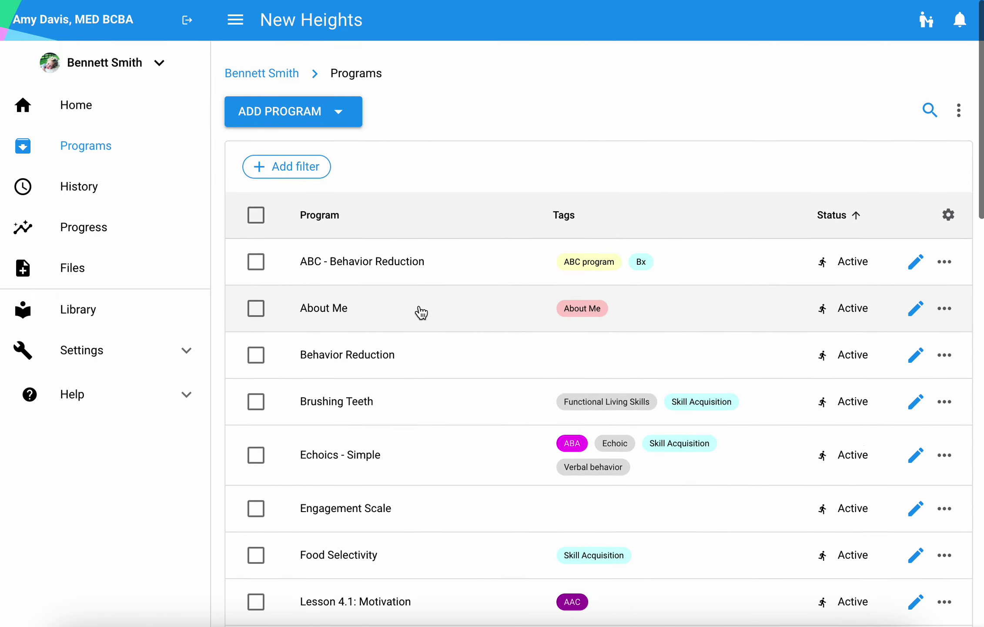
scroll(421, 312, down, 1)
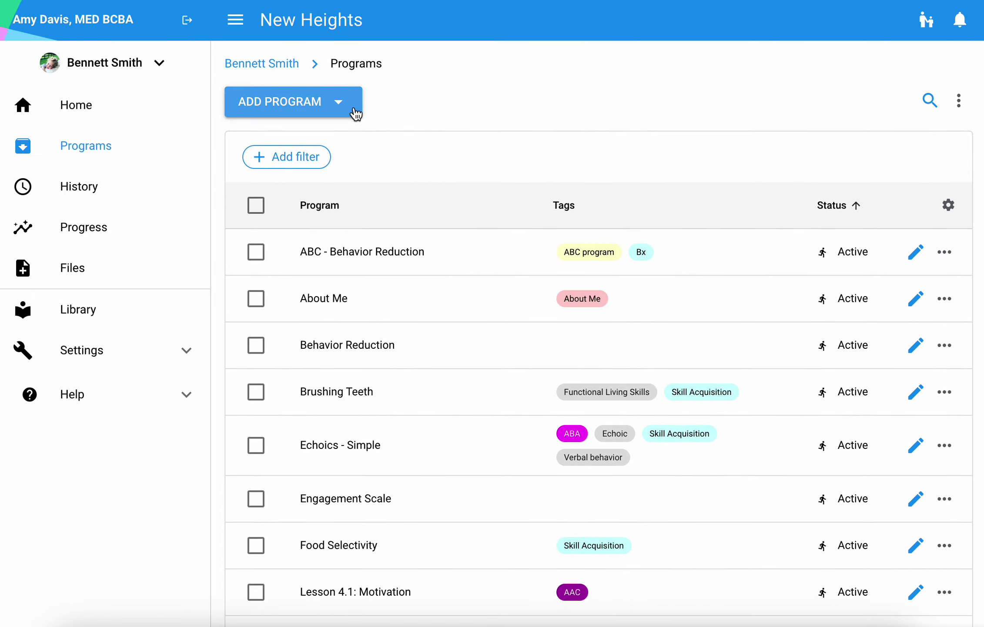
click(347, 111)
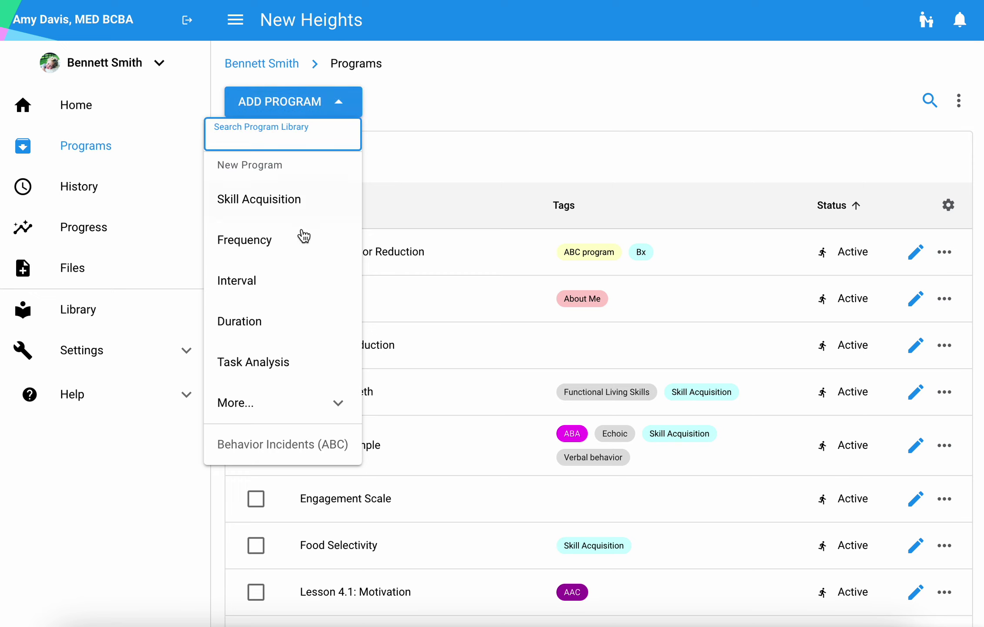
click(422, 95)
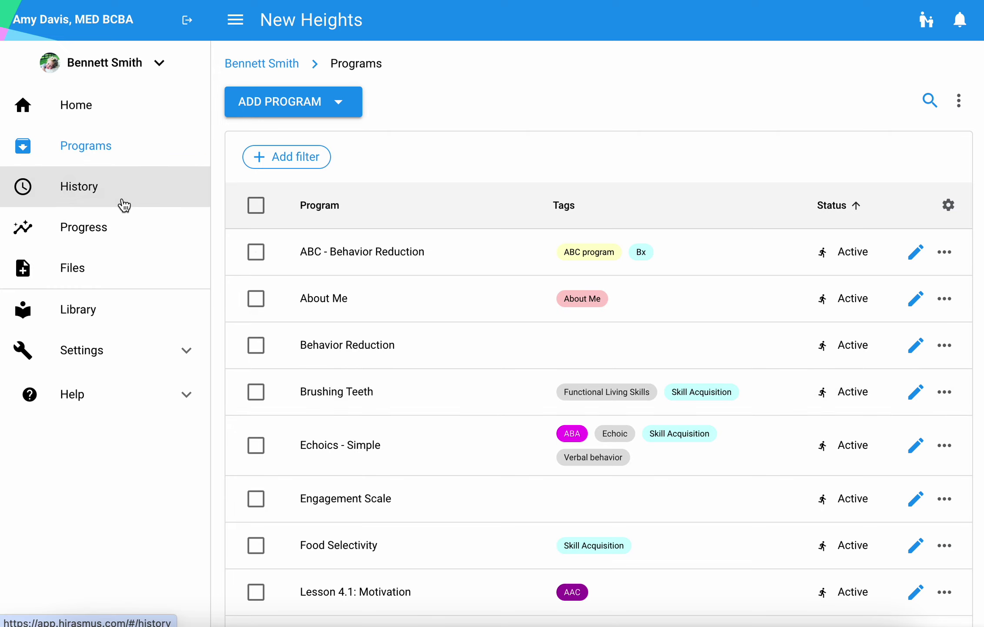
Look through the client's activity history for the previous 7 days.
click(117, 201)
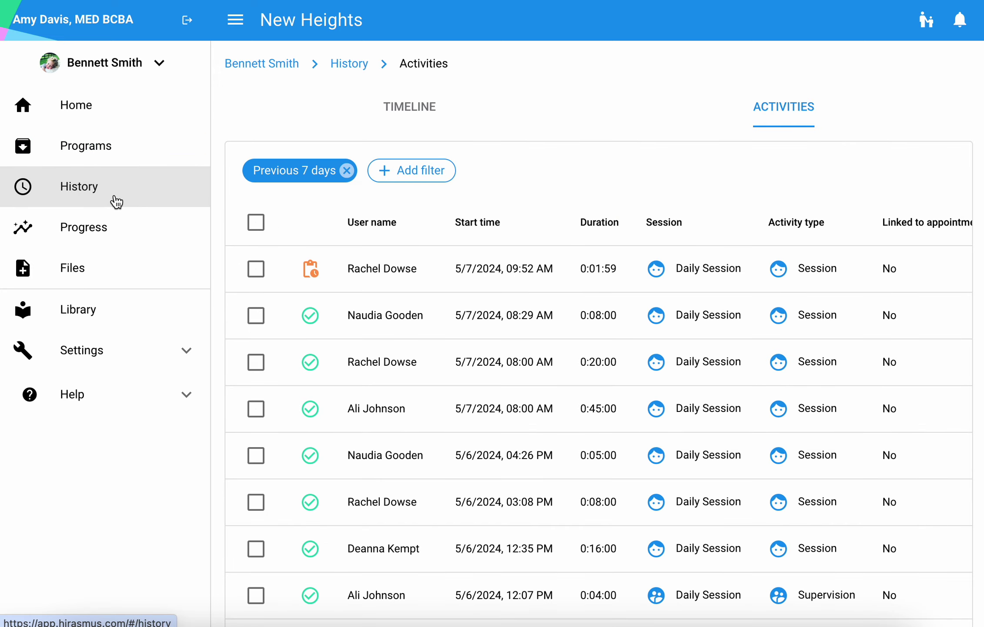
scroll(393, 431, down, 10)
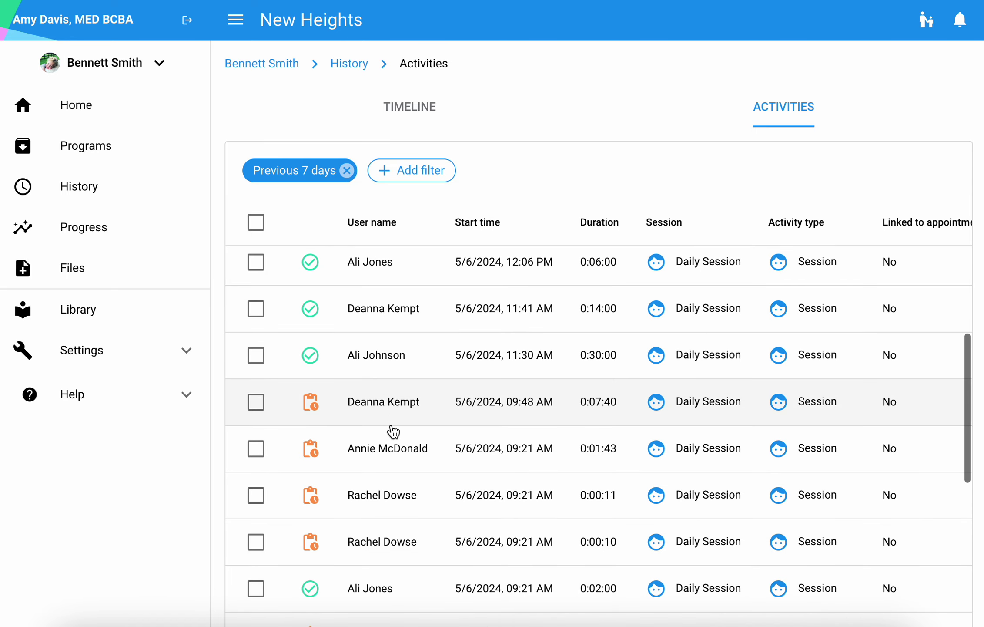
scroll(393, 430, down, 1)
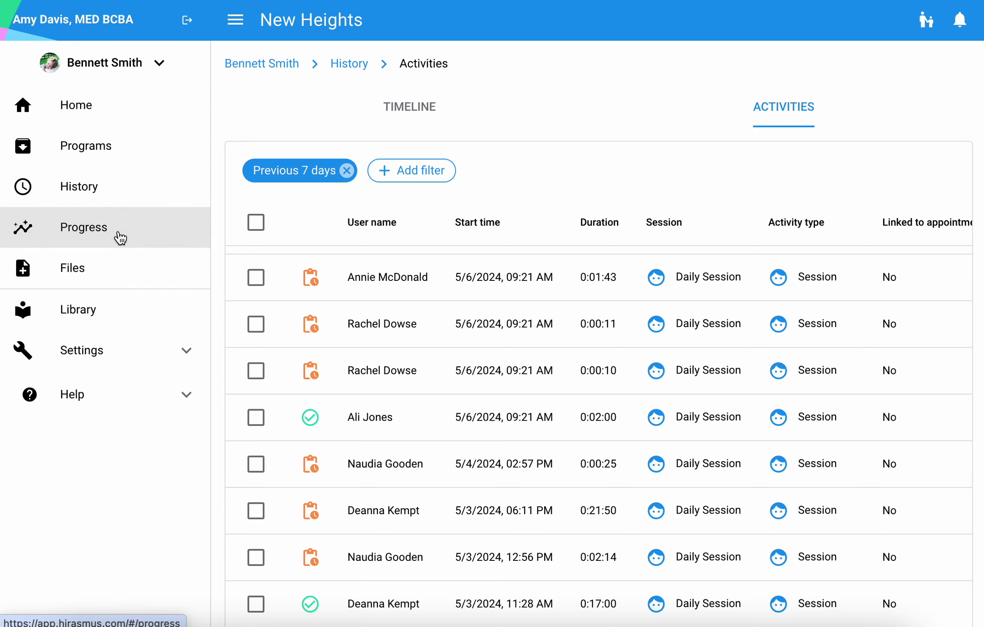
View the client's progress overview, switching to the recently mastered targets and back to the accumulated graph.
click(126, 239)
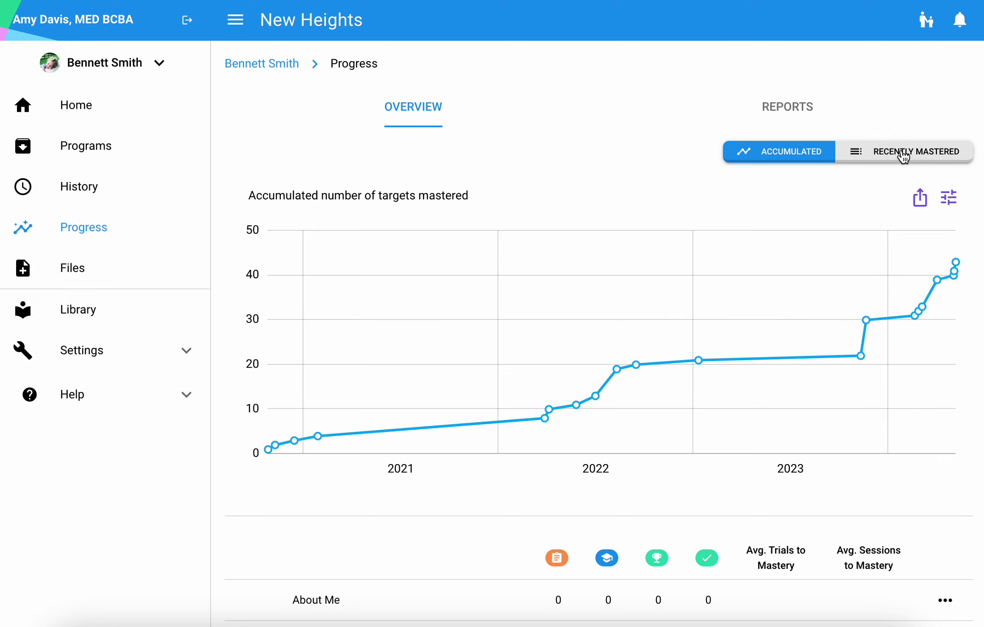
click(903, 155)
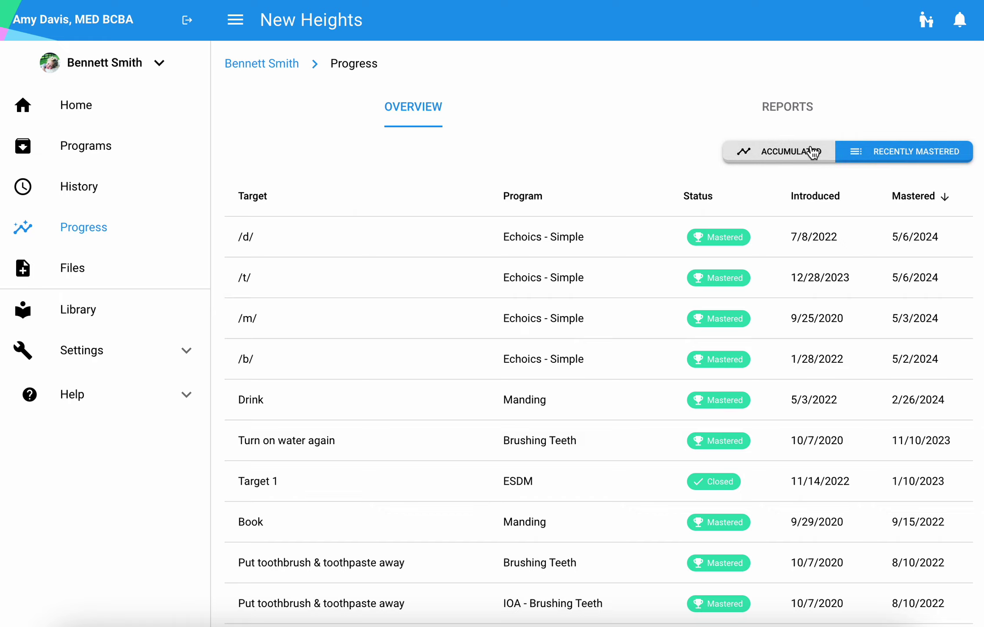
click(782, 160)
Find the Manding program in the progress overview, show its progress graph and zoom in around March 1.
scroll(687, 464, down, 10)
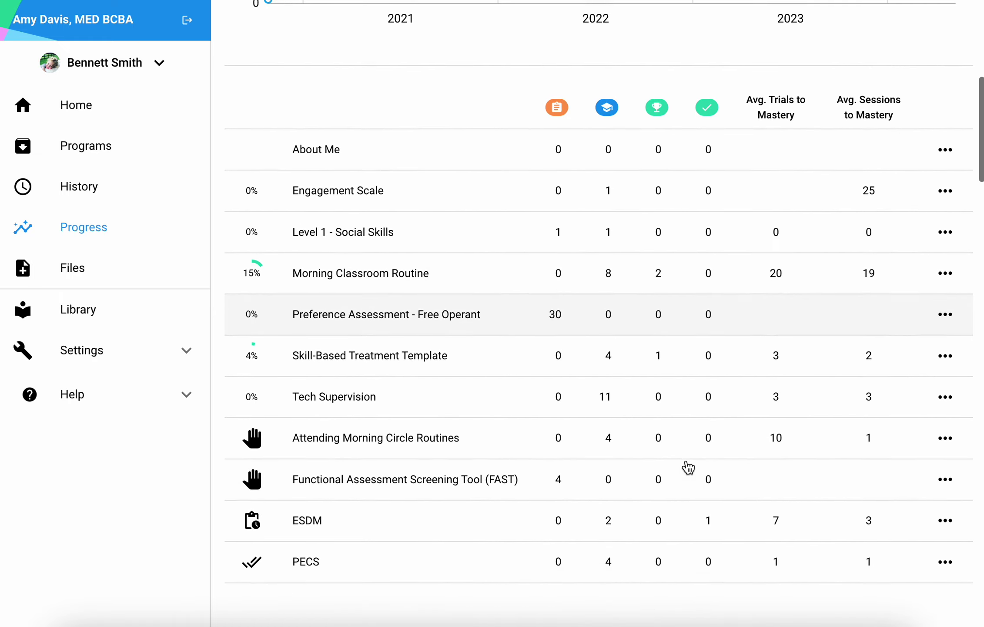
scroll(687, 467, down, 2)
scroll(687, 466, down, 3)
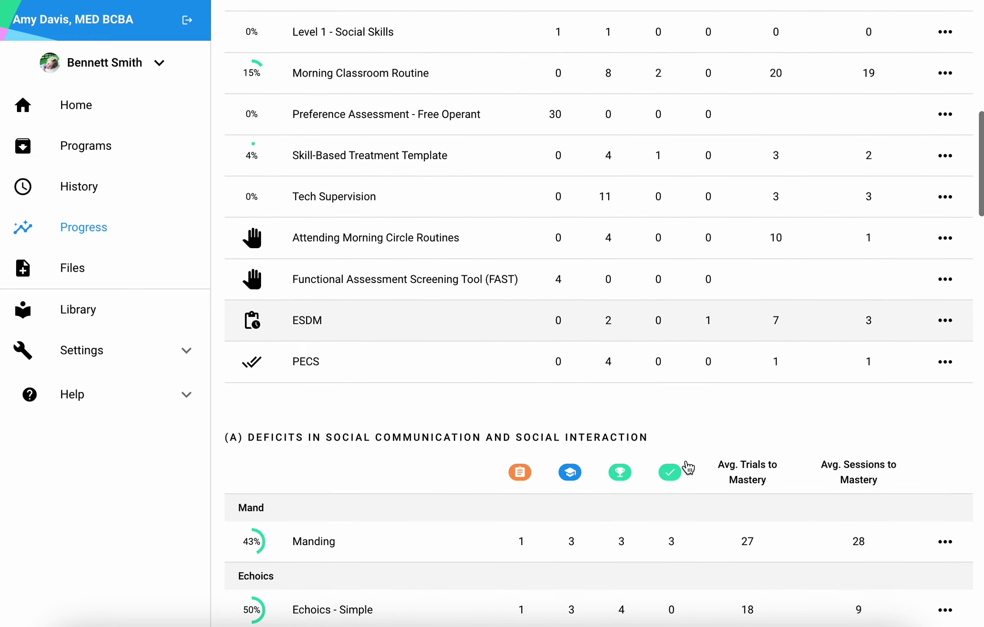
scroll(687, 467, down, 8)
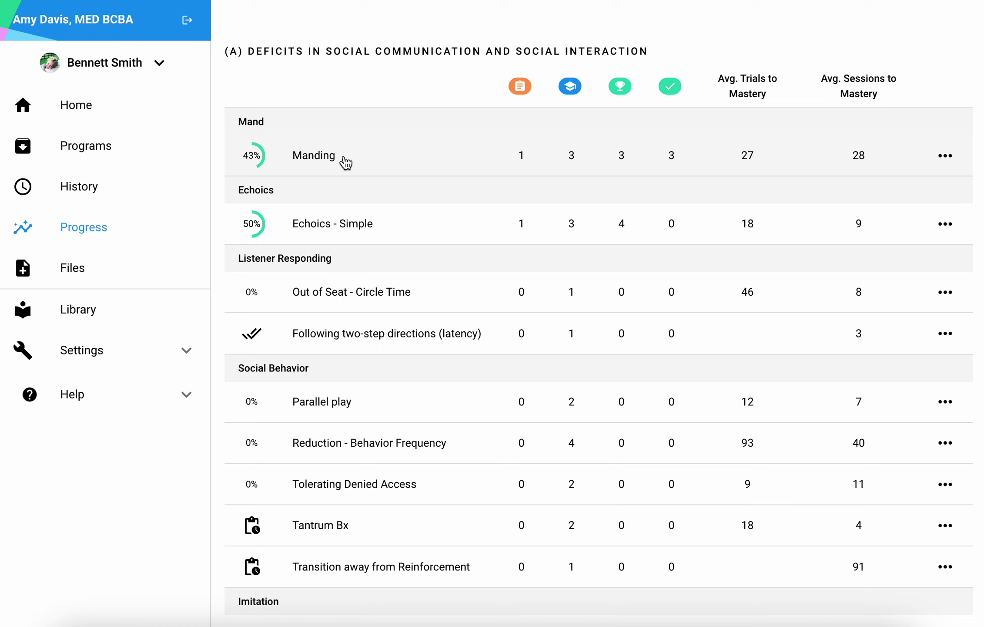
click(330, 165)
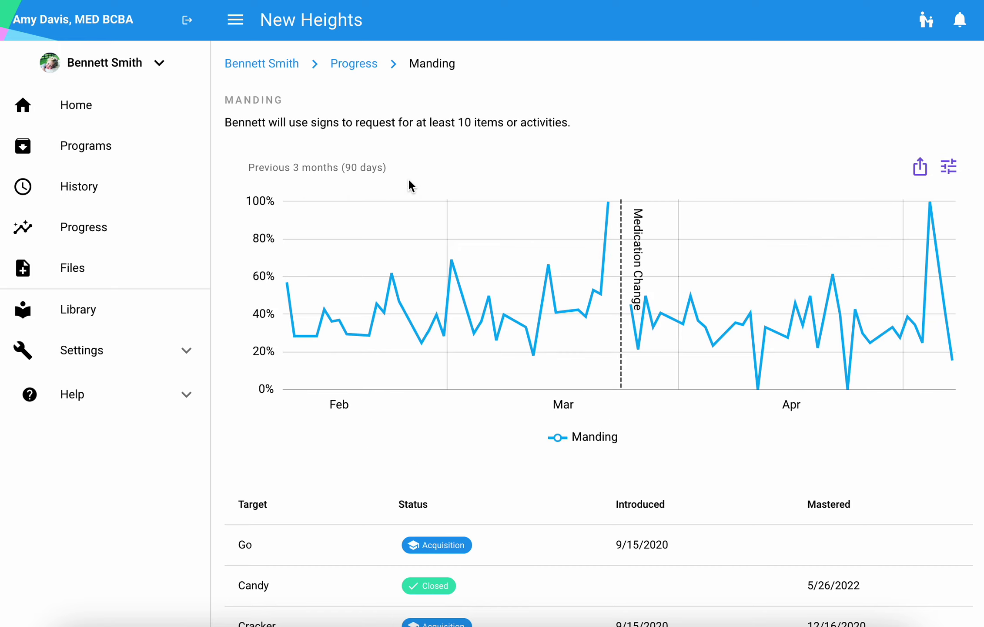
click(461, 279)
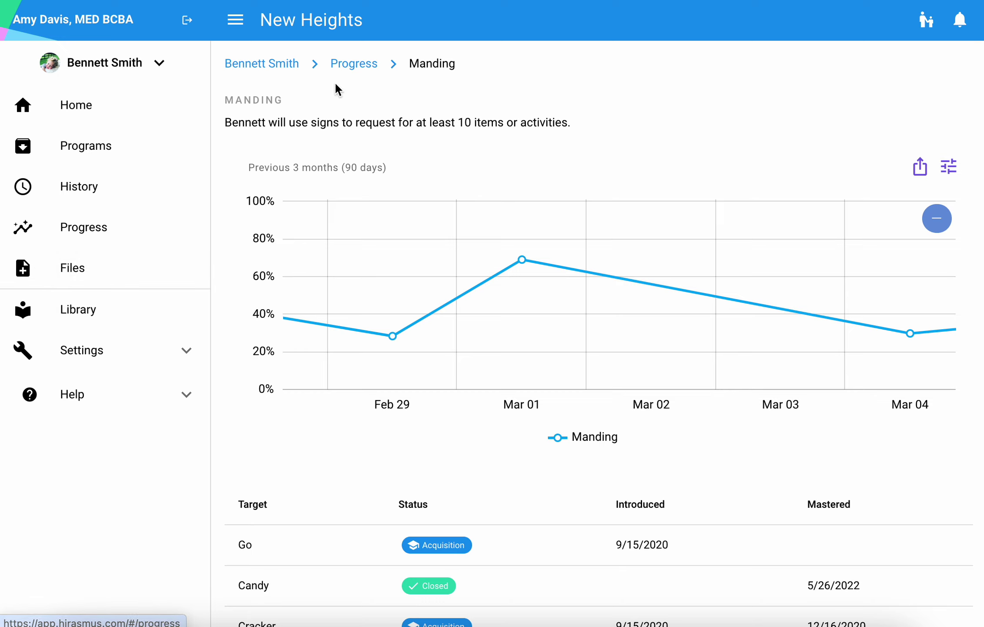
Leave the Manding graph, view the client's progress reports and return to the progress overview.
click(350, 68)
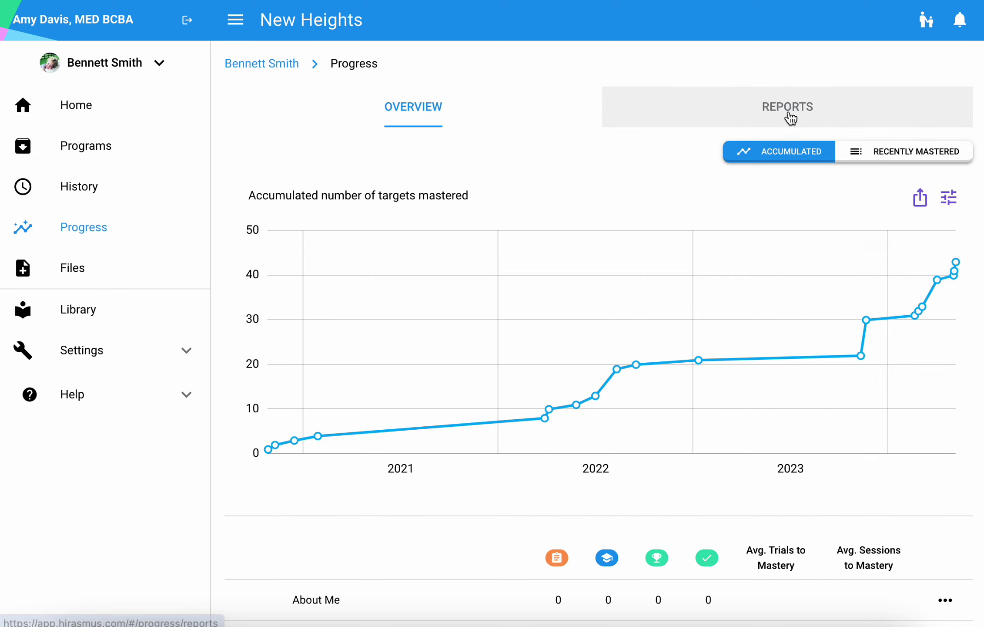
click(778, 117)
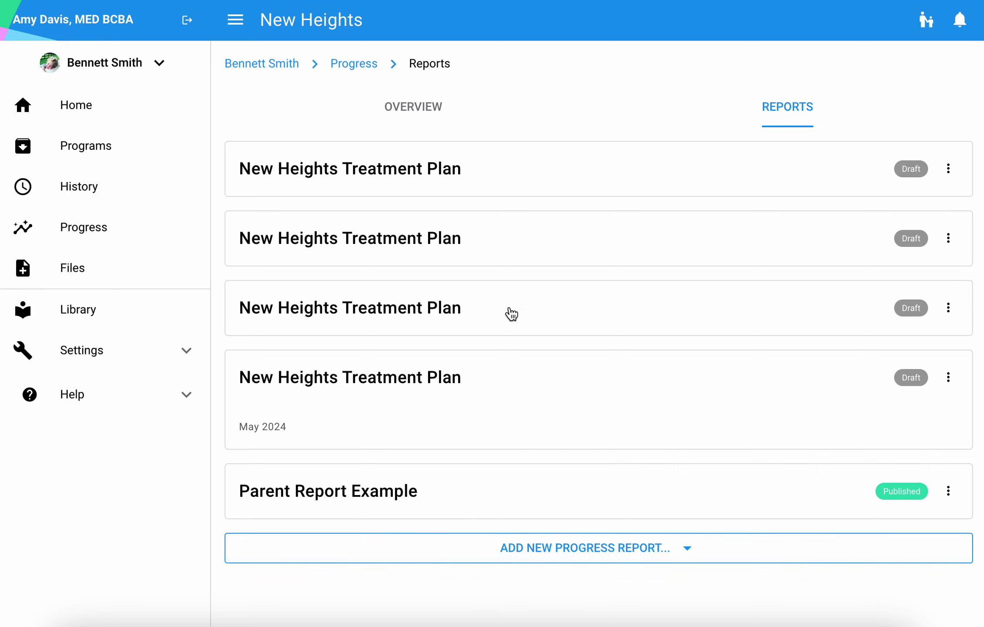
click(400, 114)
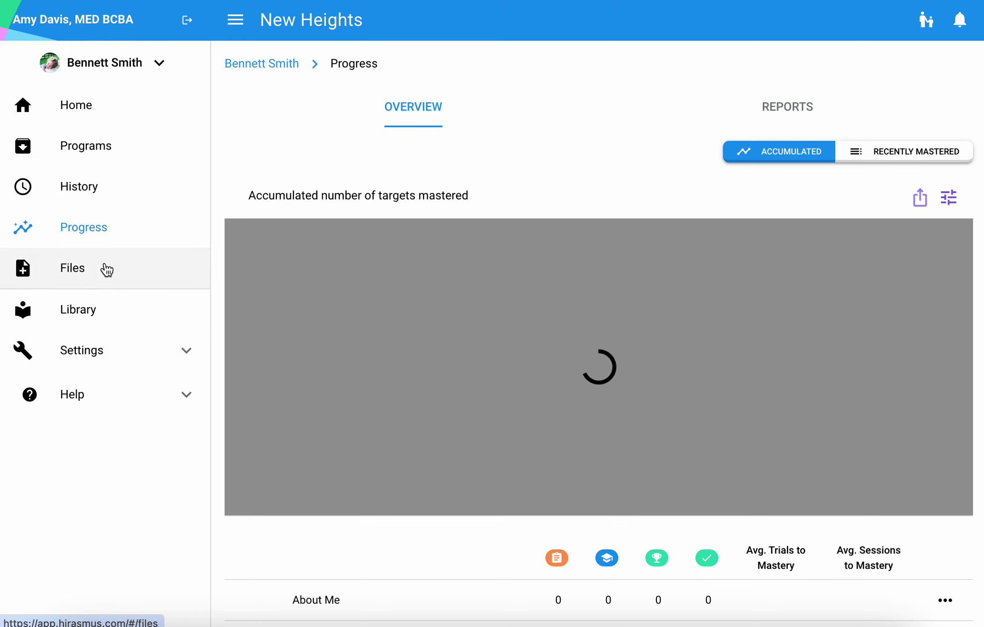
View the client's files, and open the Committed Actions for Children folder within ACT for Children in the library.
click(79, 277)
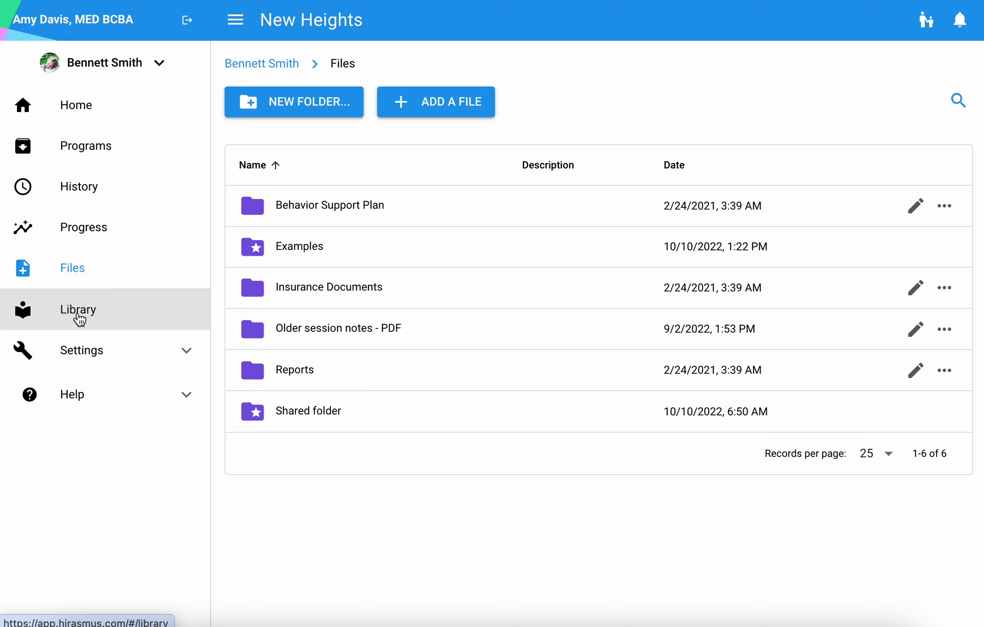
click(78, 316)
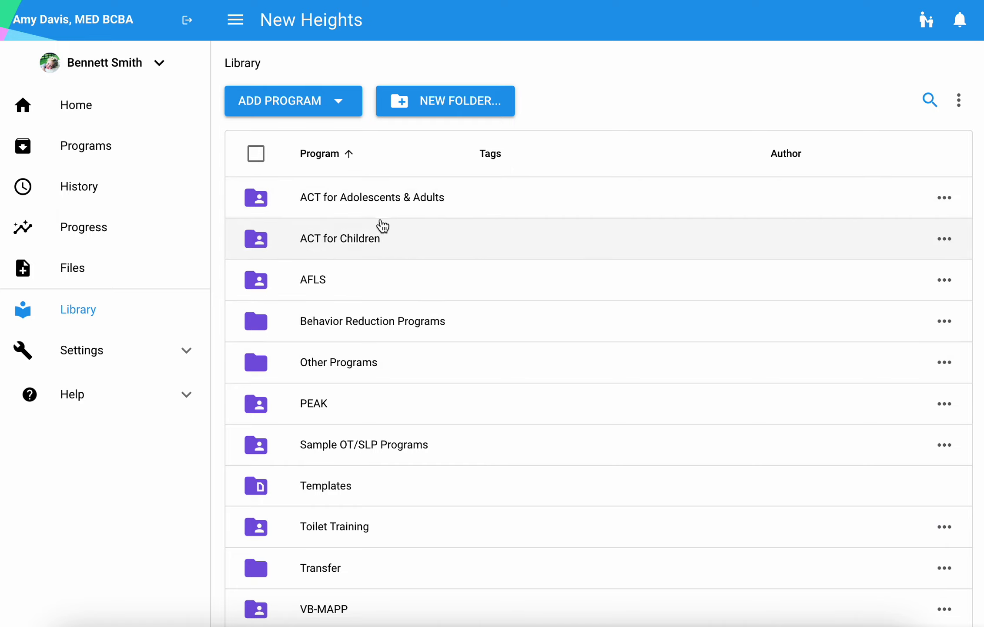
click(363, 235)
click(377, 284)
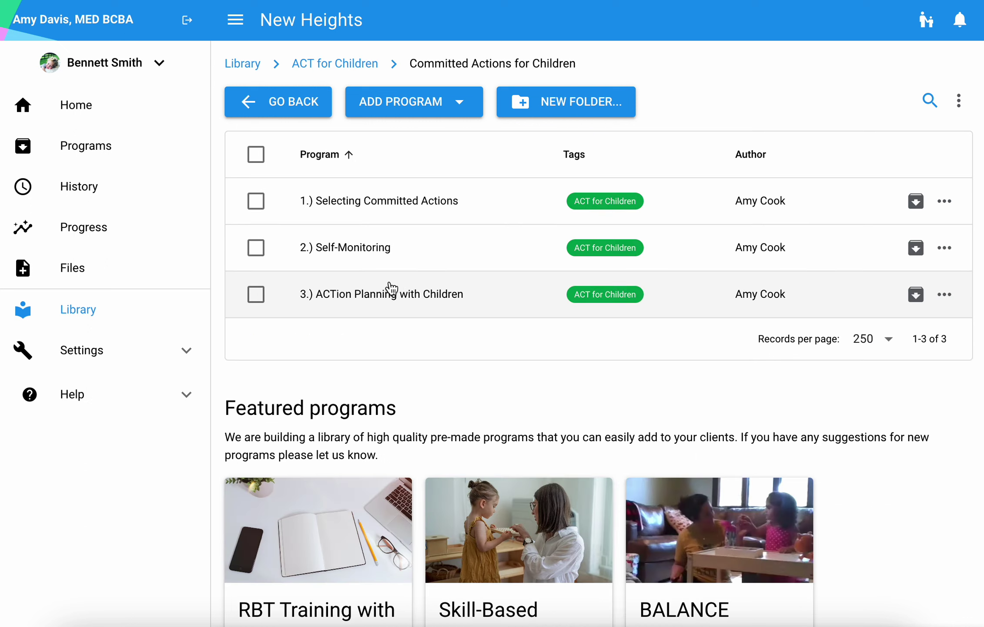
Select all three Committed Actions for Children programs and try copying them to another client, cancelling without saving.
click(255, 201)
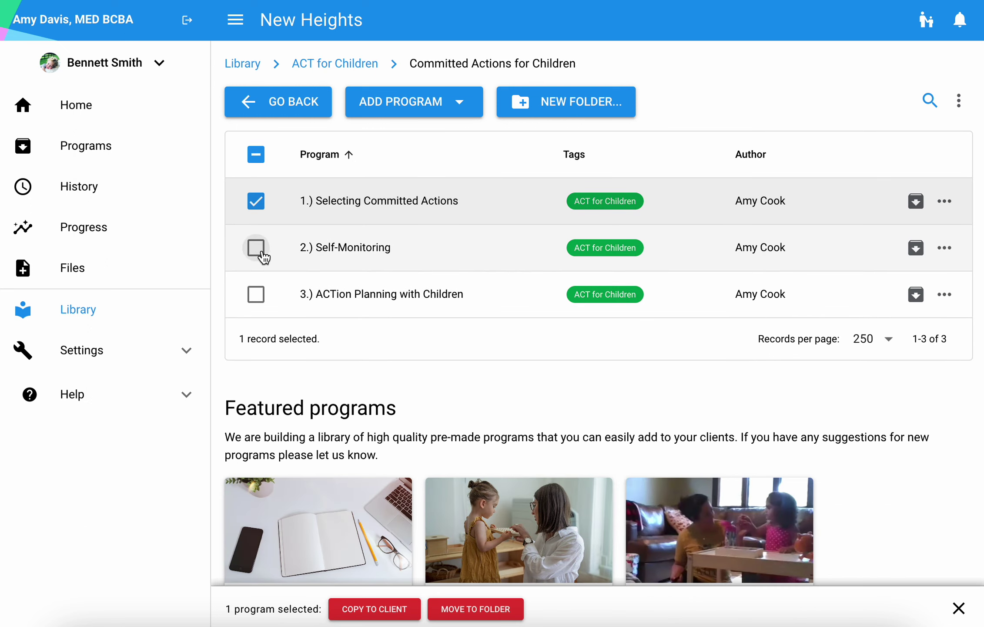
click(256, 247)
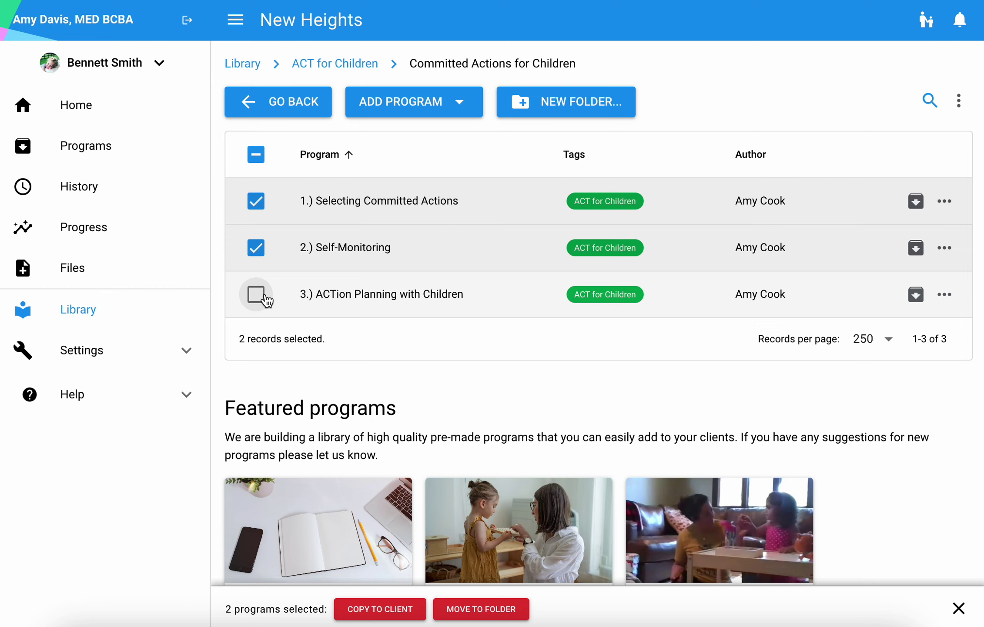
click(265, 299)
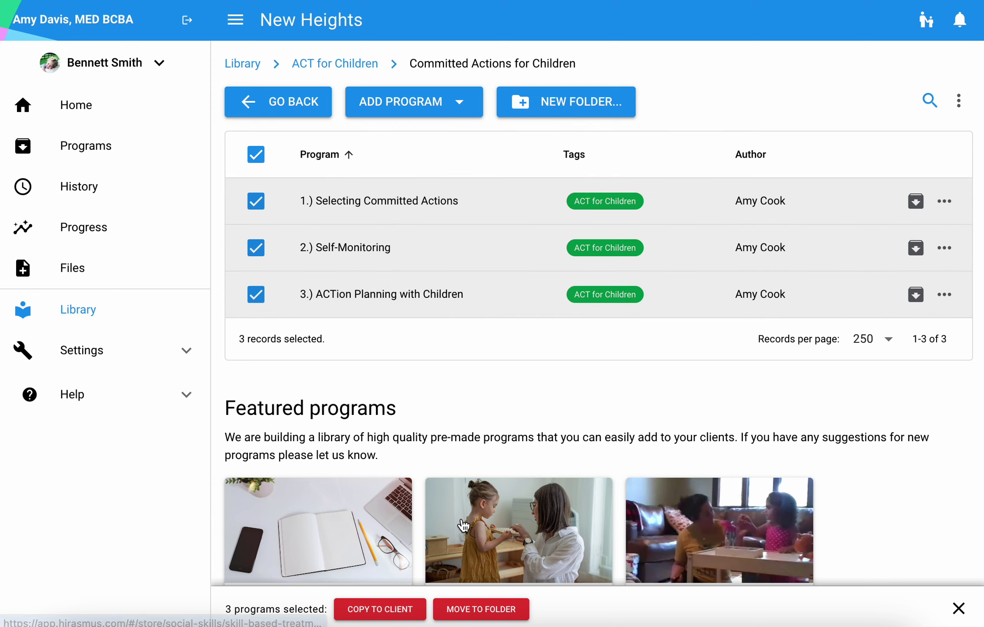
click(385, 609)
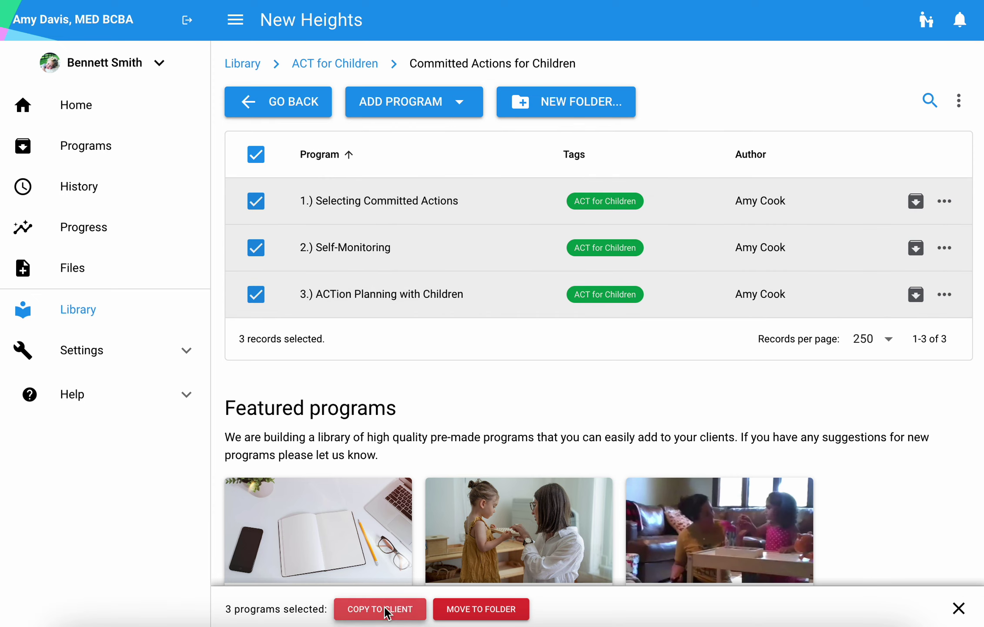
click(367, 333)
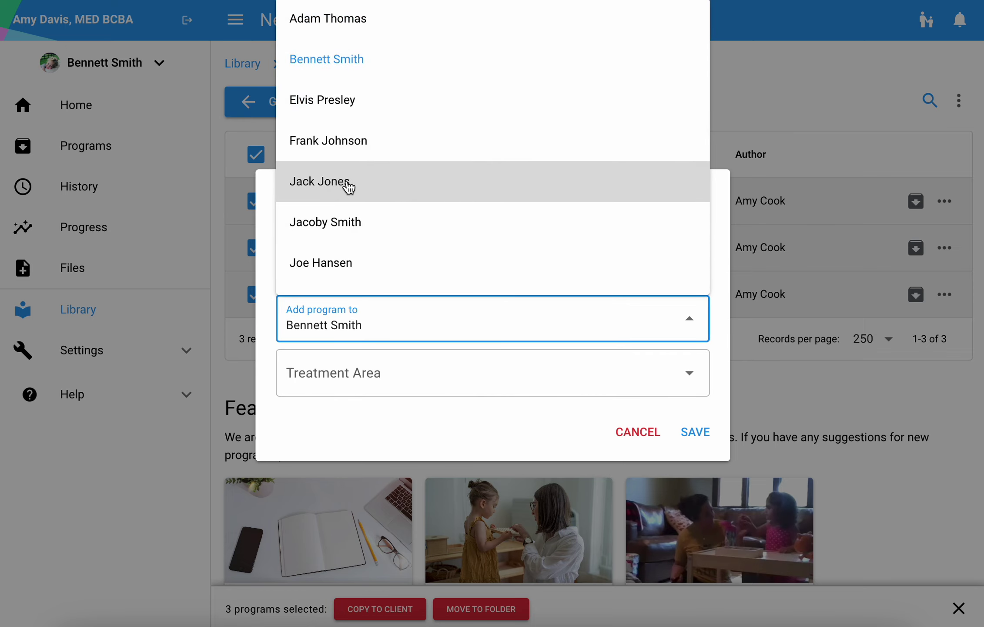
click(343, 187)
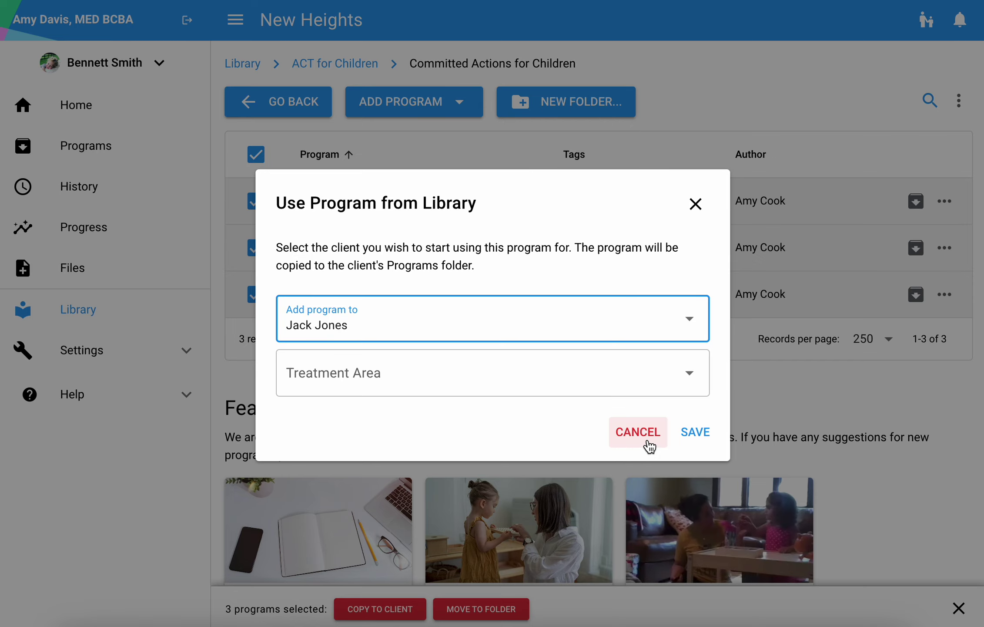
click(638, 432)
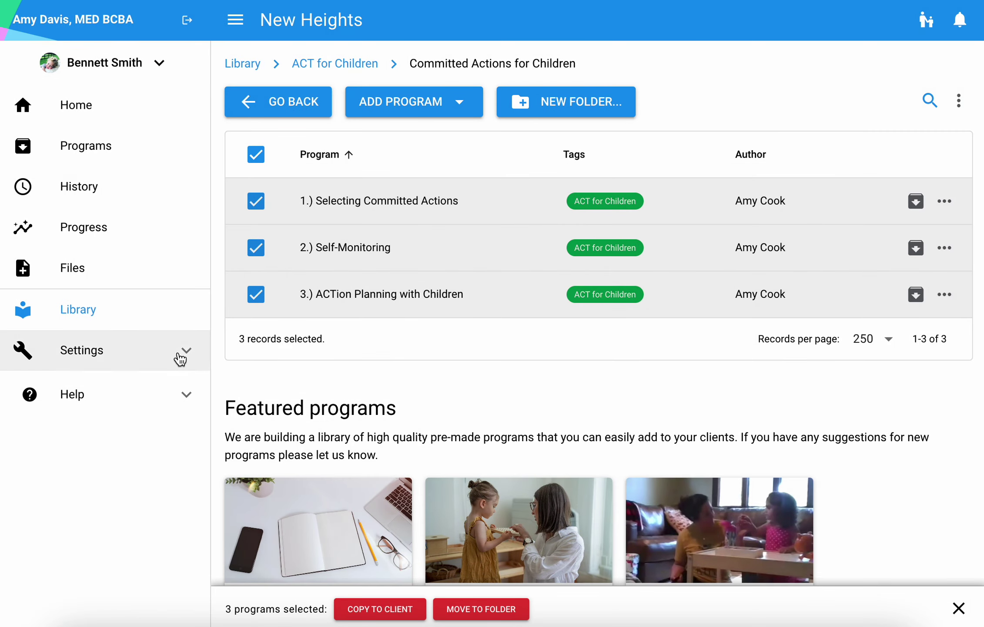
View the account settings and look through the available interface languages without changing the selection.
click(128, 350)
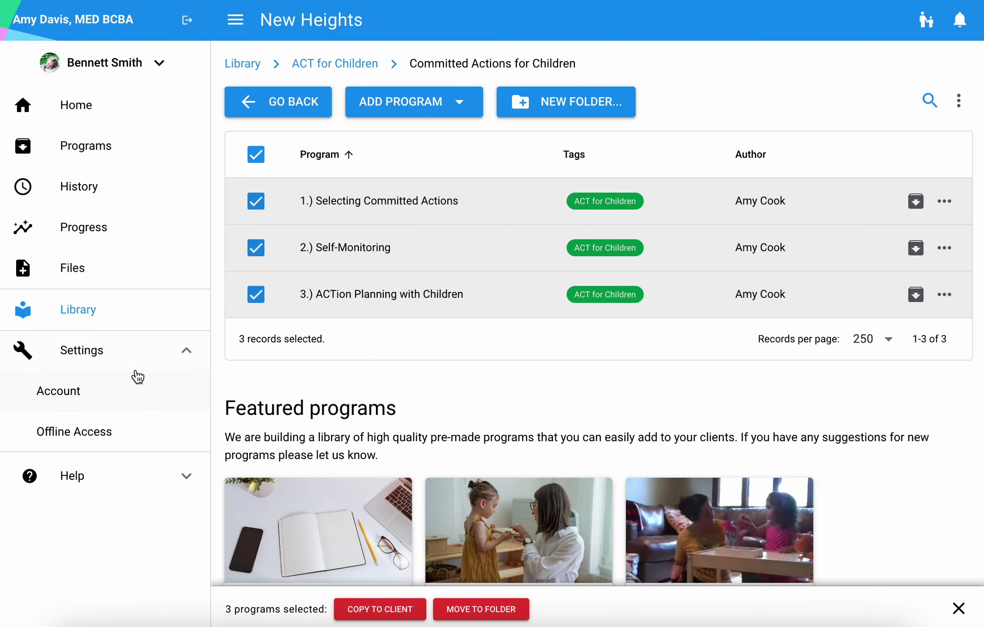
click(89, 401)
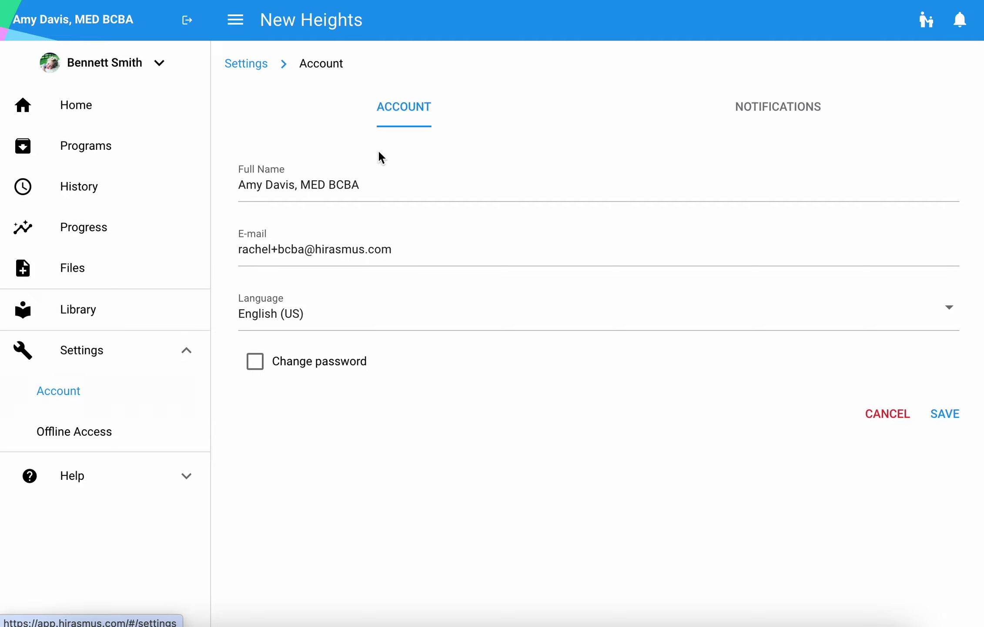
click(367, 324)
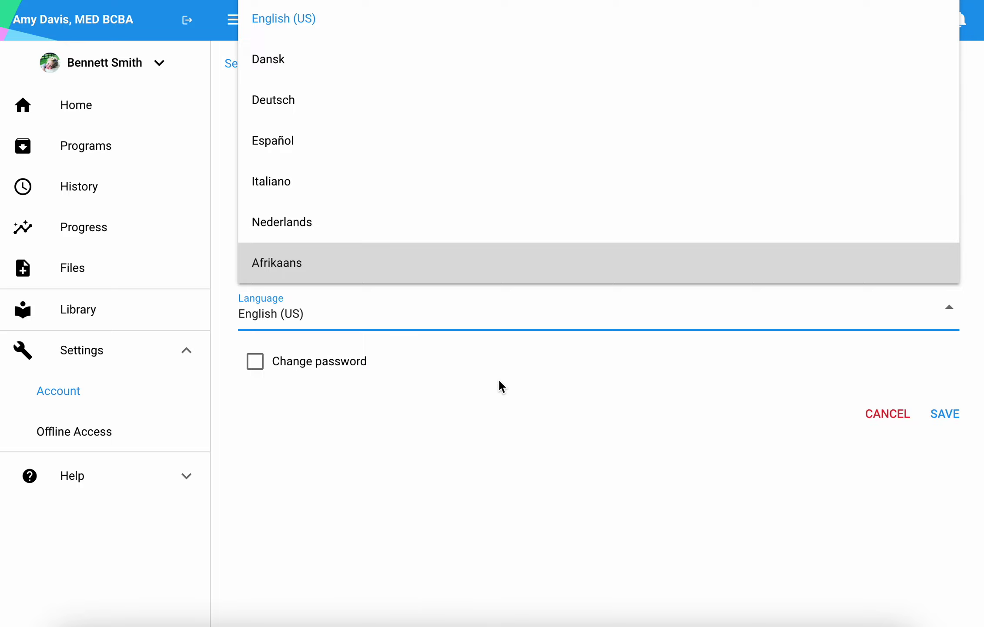
click(468, 376)
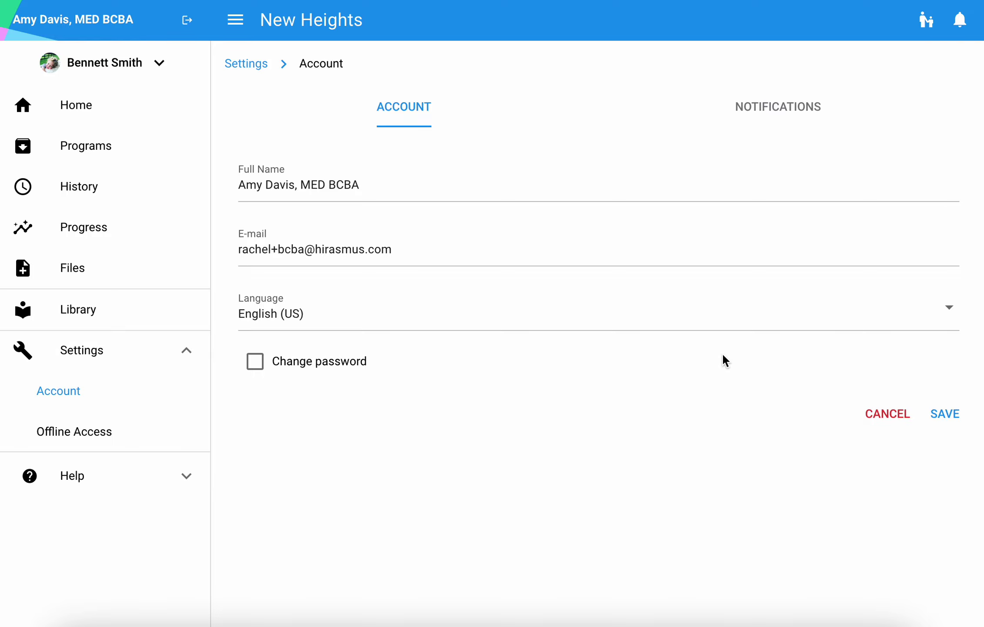
Look through all the notification preferences in the account settings.
click(779, 118)
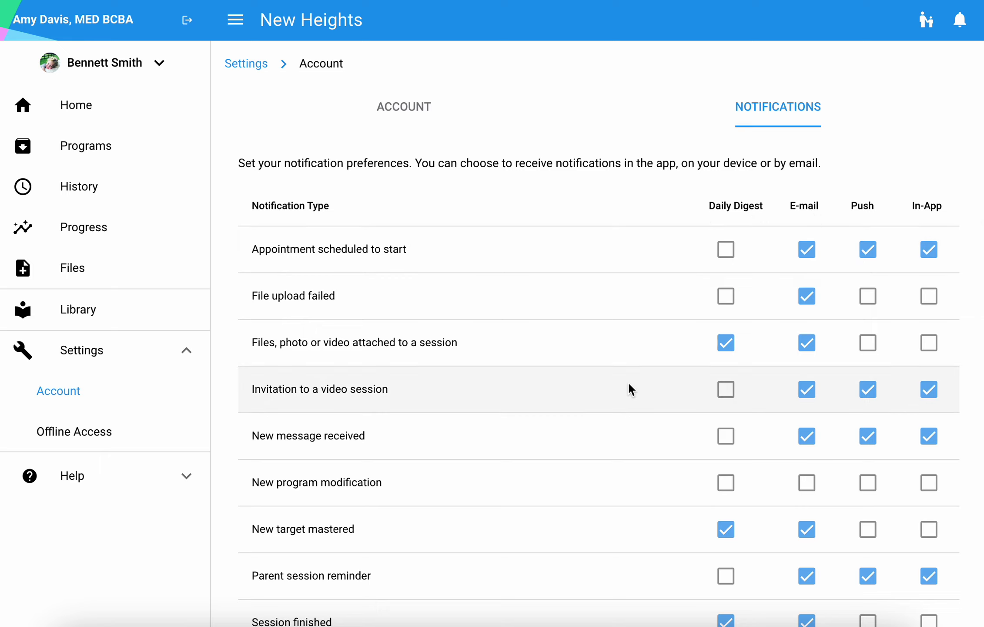
scroll(817, 484, down, 5)
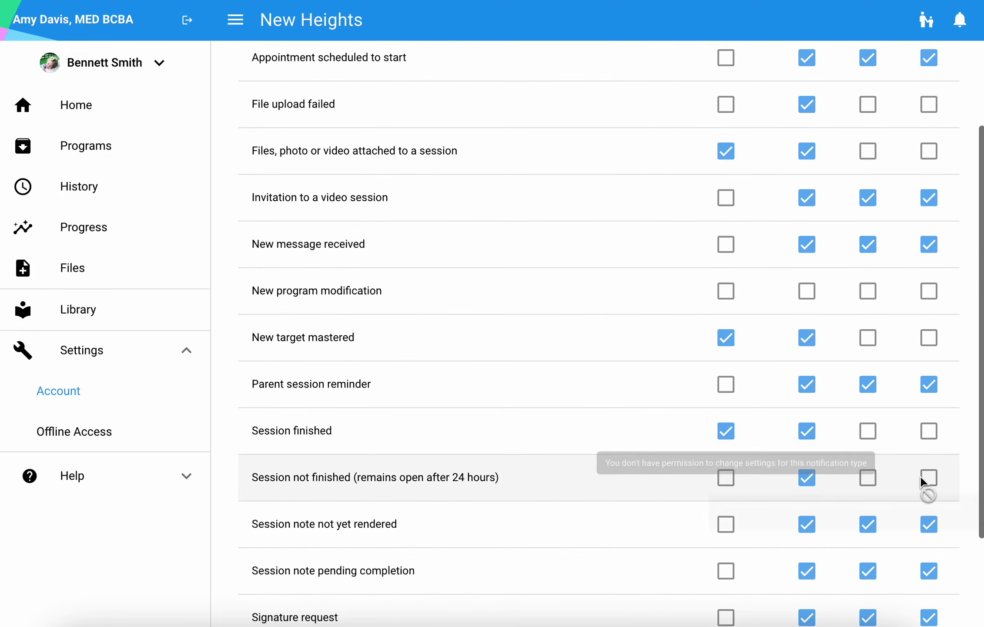
scroll(787, 618, down, 3)
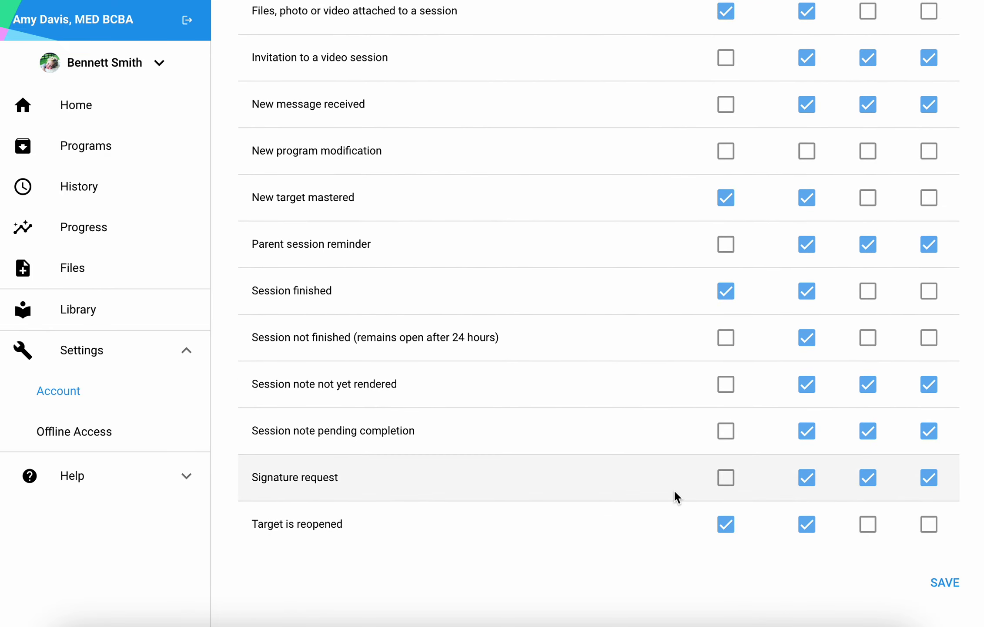
scroll(673, 488, up, 8)
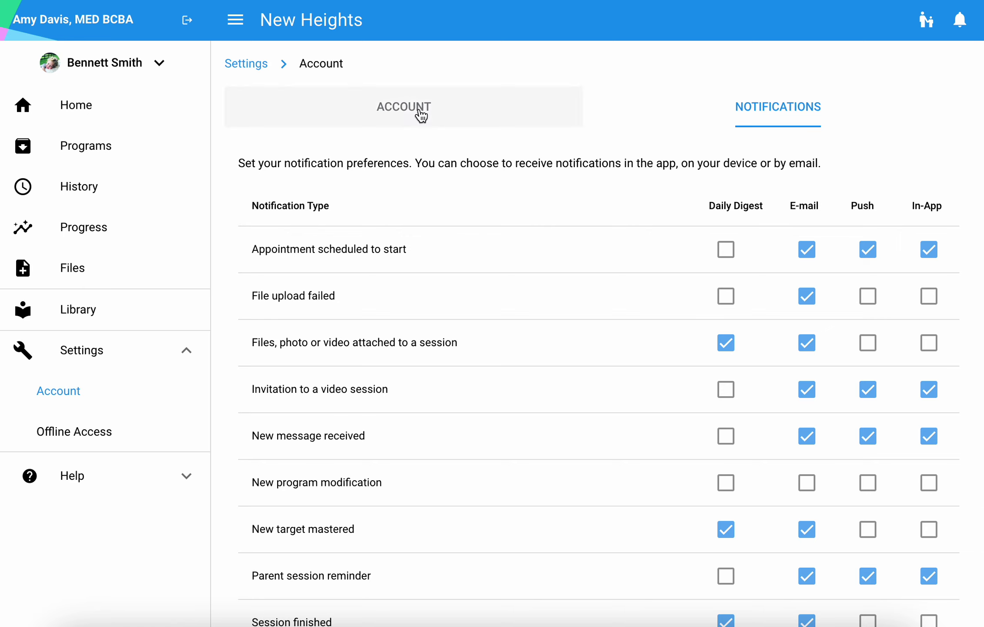
Return to the account details, view the offline access client list and collapse the settings section.
click(422, 115)
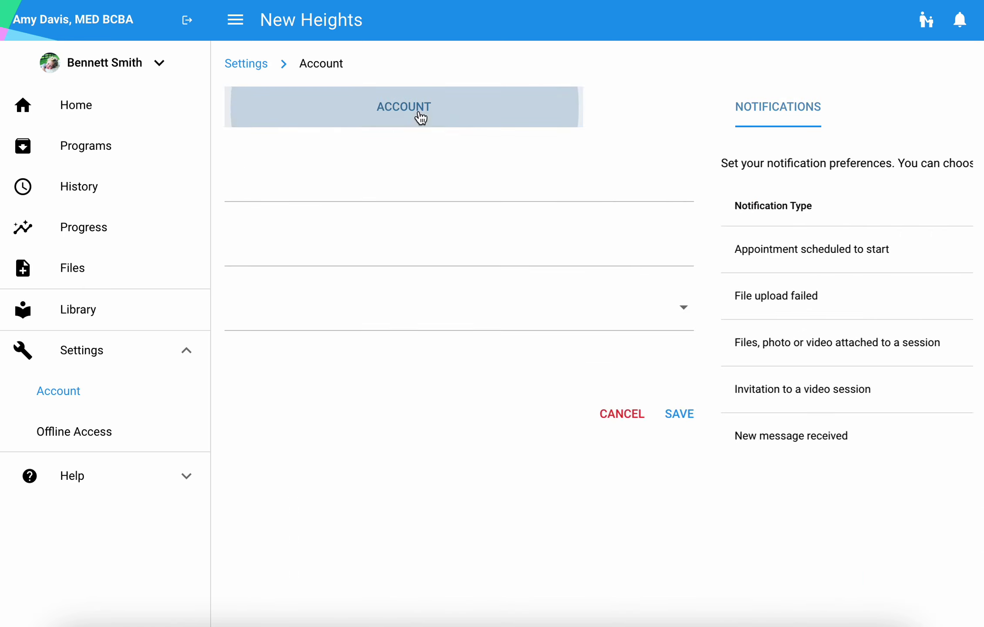
click(78, 433)
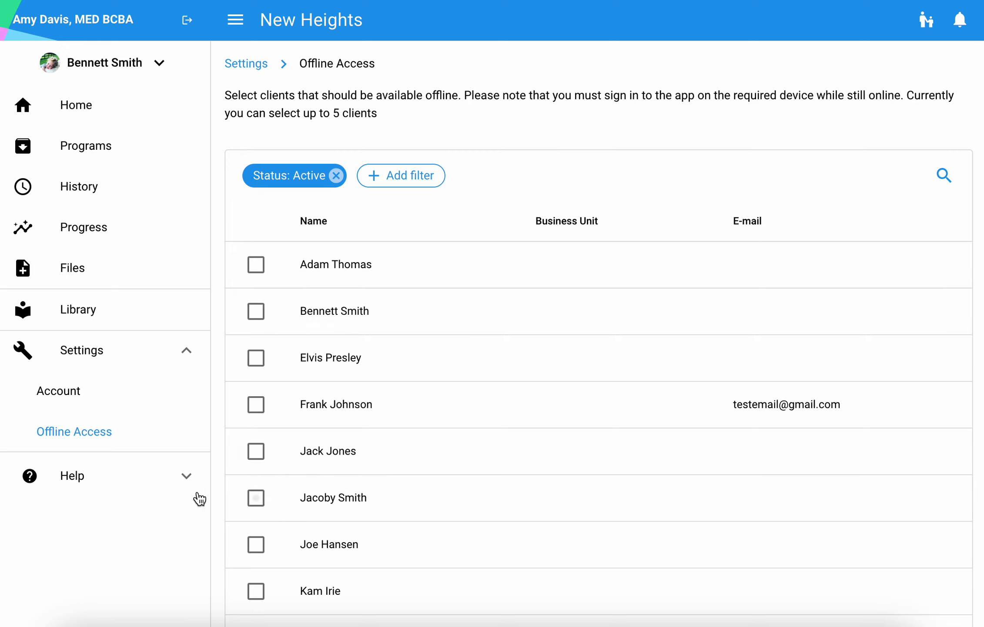
click(186, 352)
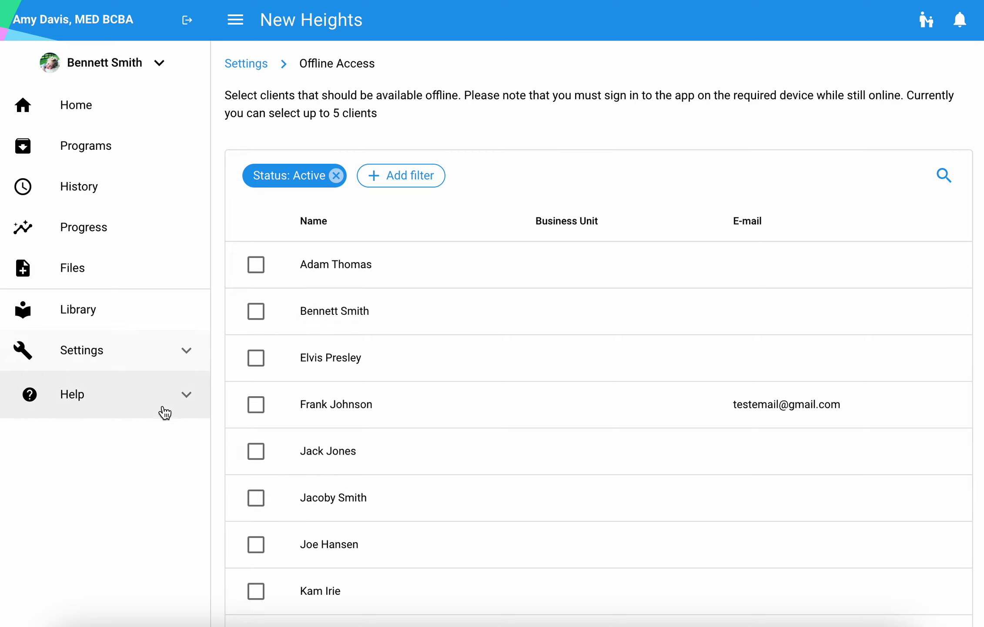
Search the Knowledge Base for "dura" and look through the article on creating a workflow for duration targets.
click(70, 404)
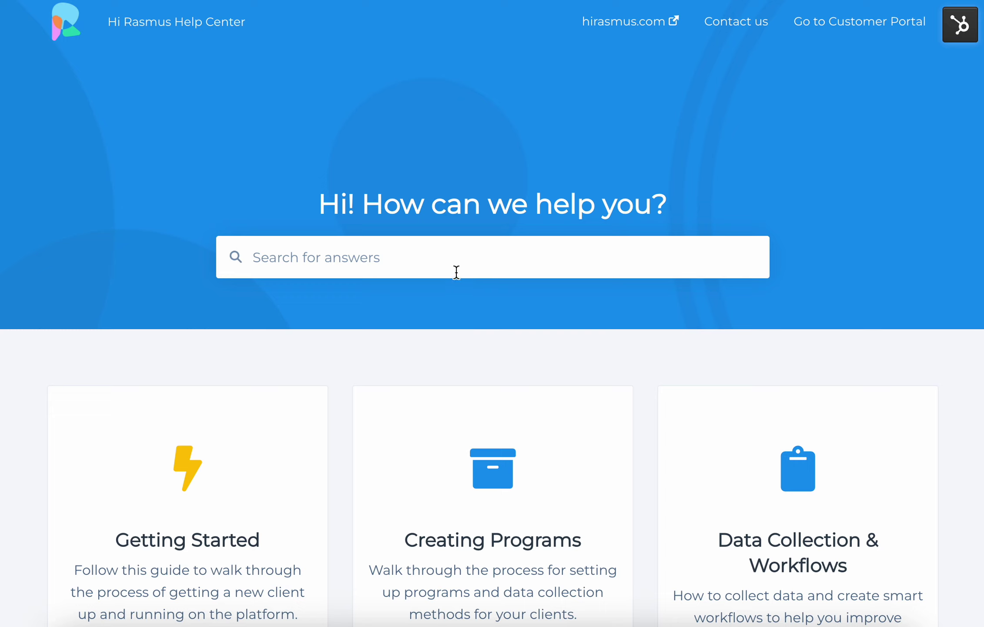
key(Return)
text(dura)
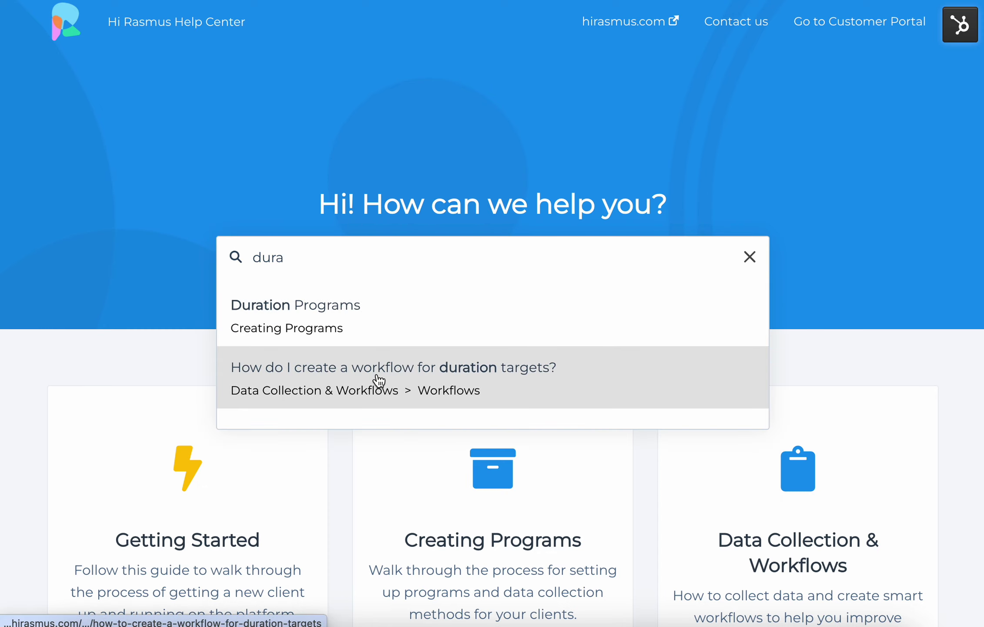
click(378, 380)
scroll(467, 319, down, 2)
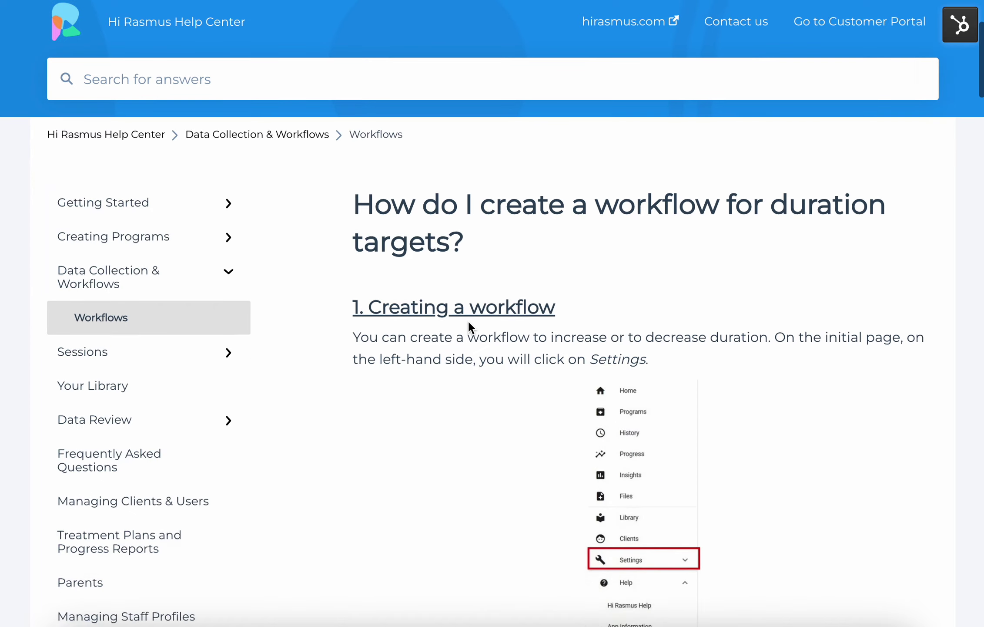
scroll(468, 320, down, 10)
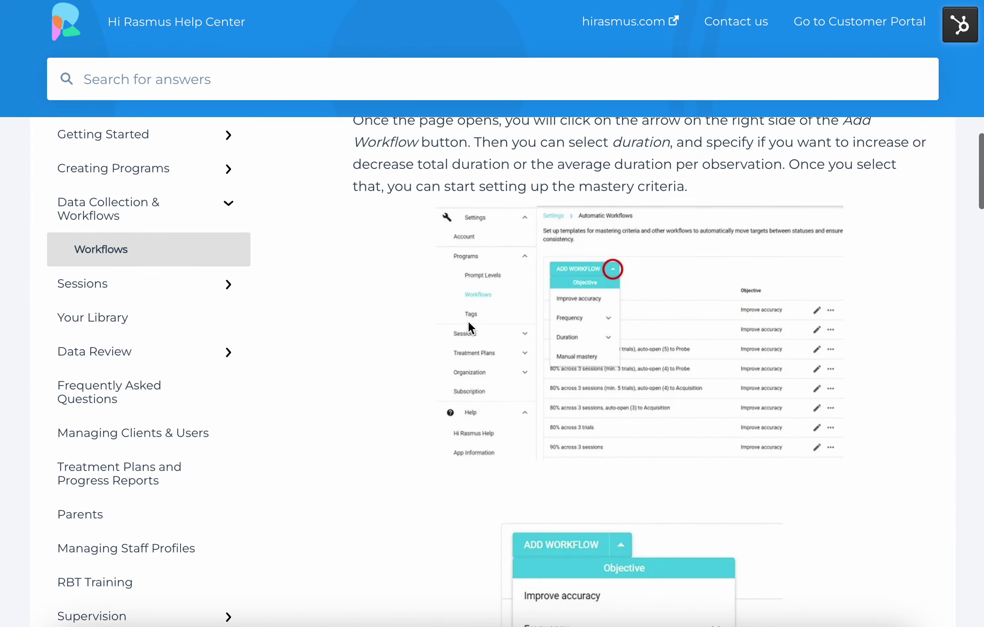
scroll(467, 319, down, 2)
scroll(468, 320, up, 13)
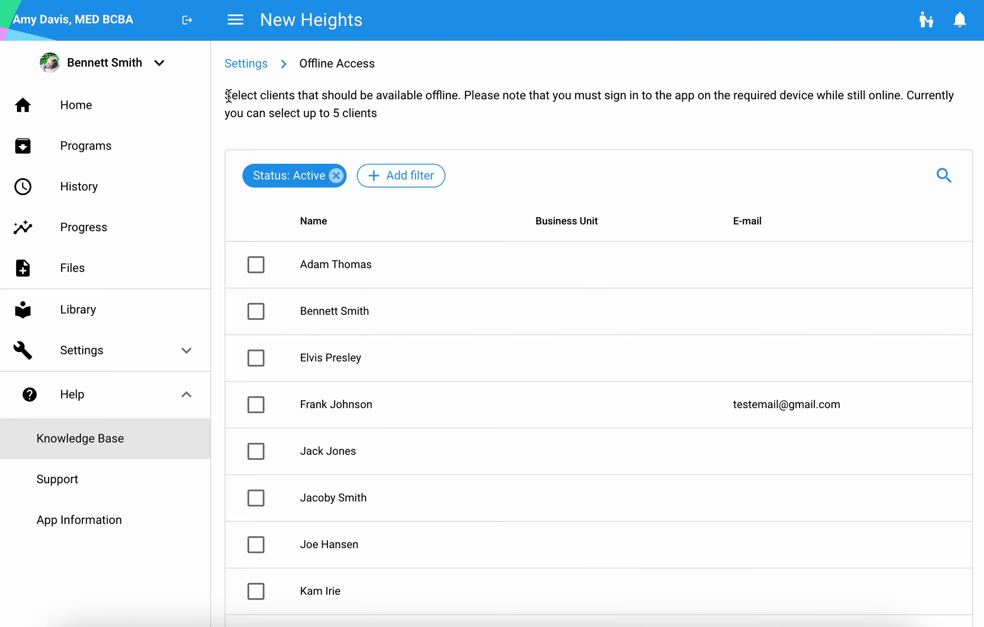
Return to the platform and view the help section's Support and App Information pages.
click(101, 485)
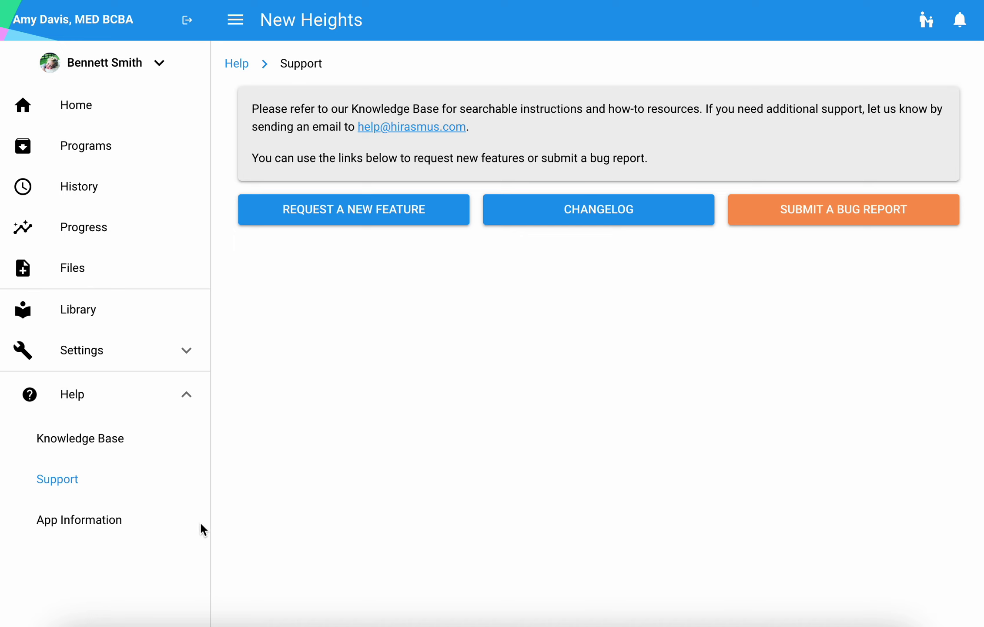
click(90, 527)
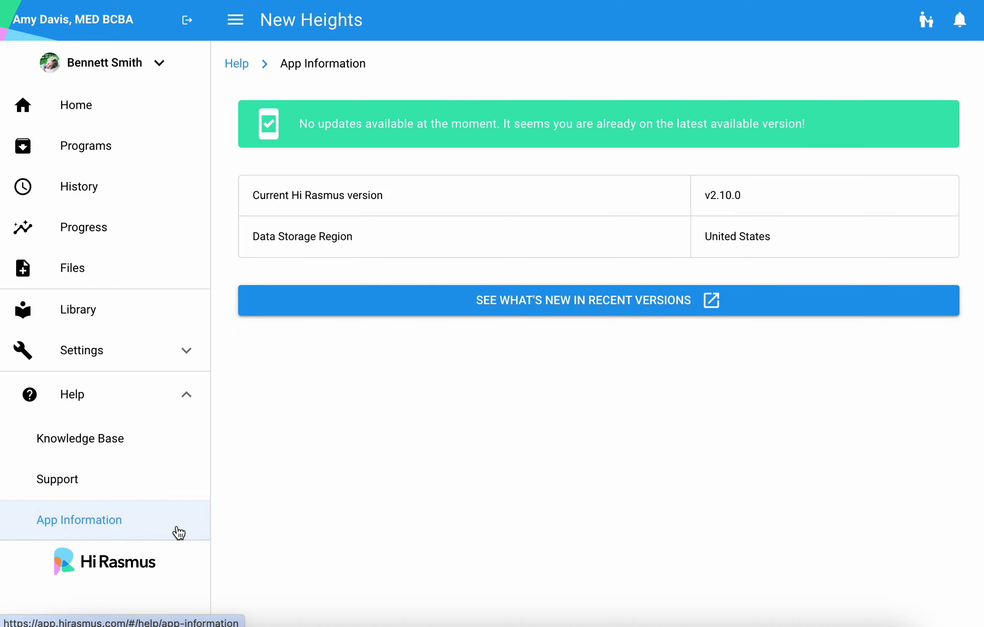